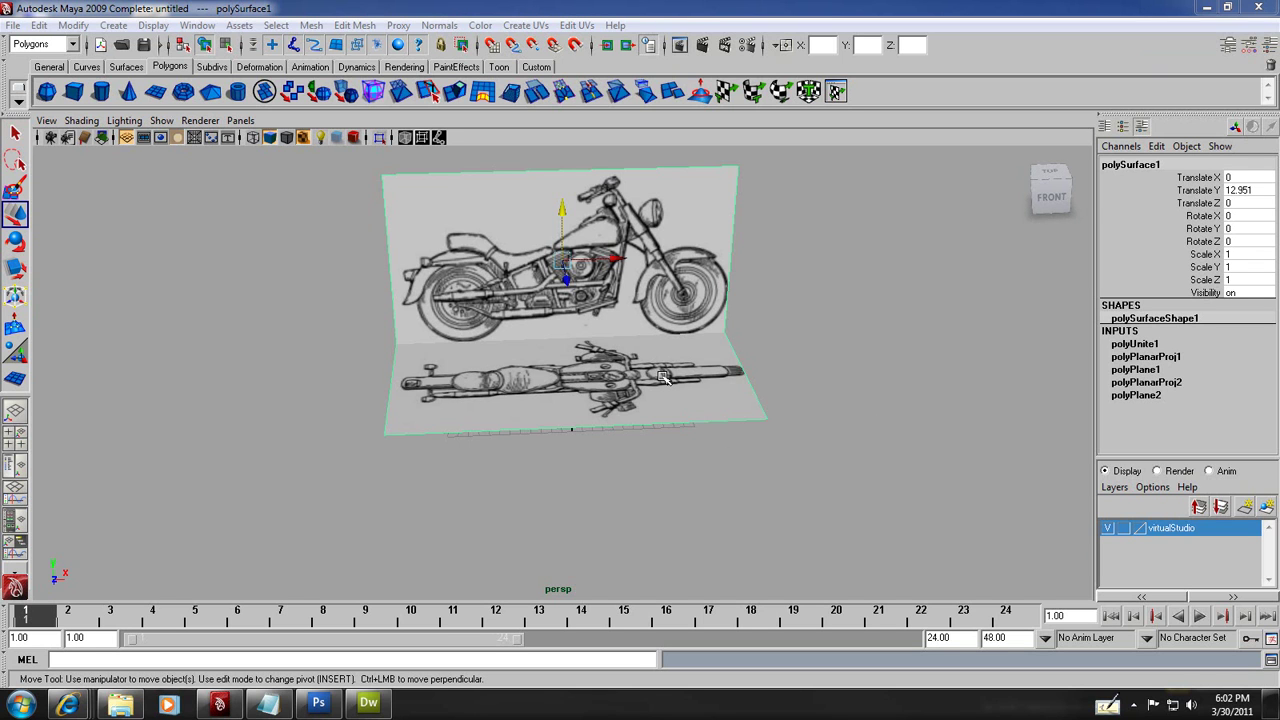
# Step: Create a polygon cube in the front view over the back end of the motorcycle's rear seat
pyautogui.press('space')
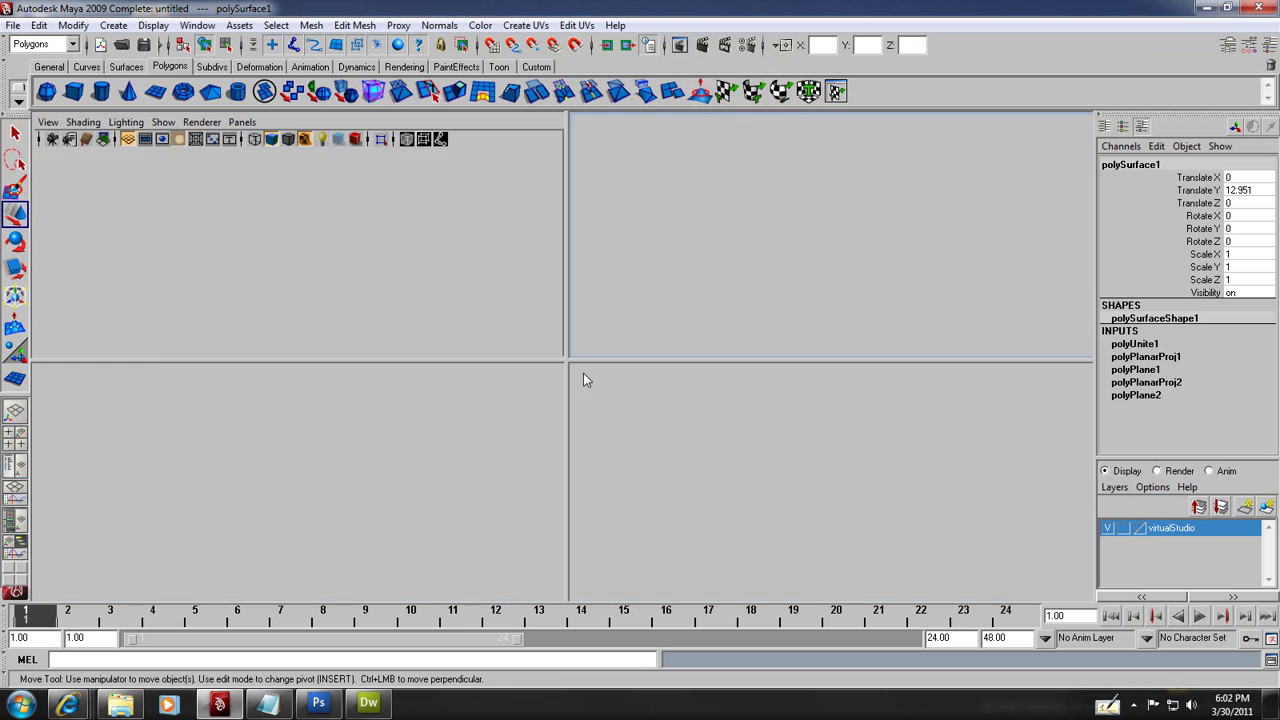
pyautogui.press('6')
pyautogui.scroll(-5, 415, 485)
pyautogui.press('space')
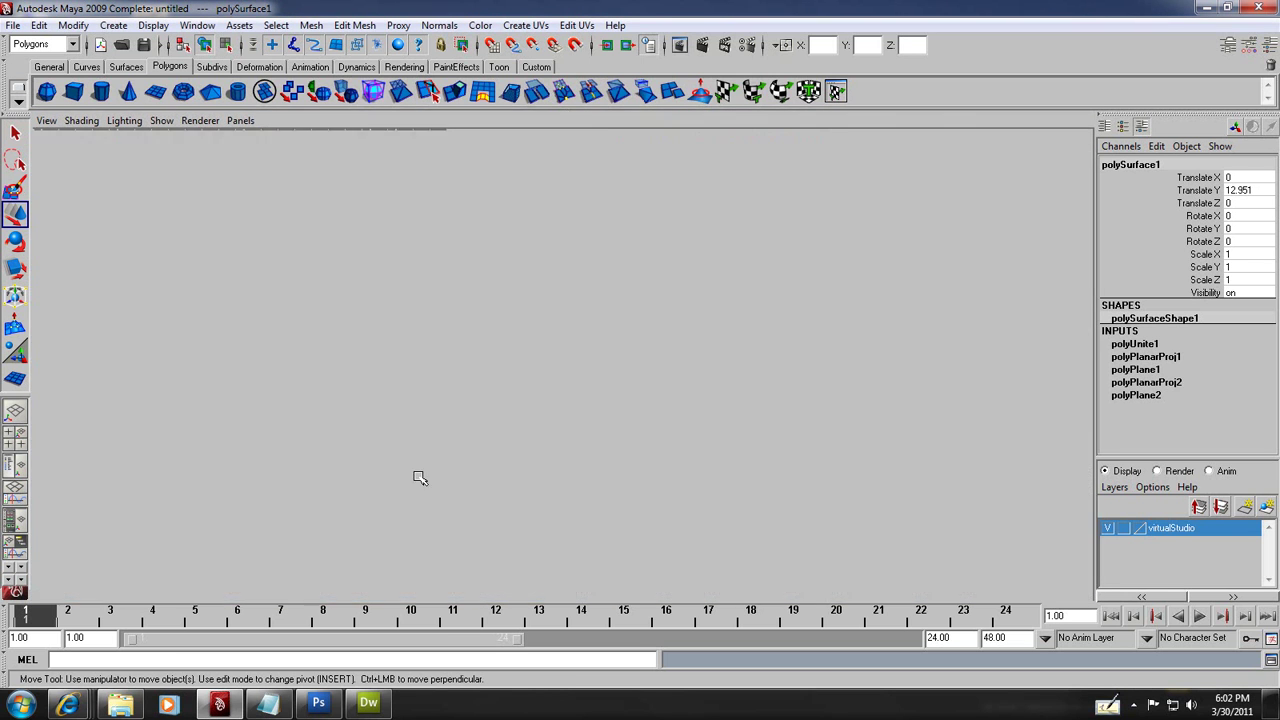
pyautogui.scroll(-6, 460, 460)
pyautogui.keyDown('alt'); pyautogui.moveTo(524, 422); pyautogui.dragTo(527, 459, button='middle'); pyautogui.keyUp('alt')
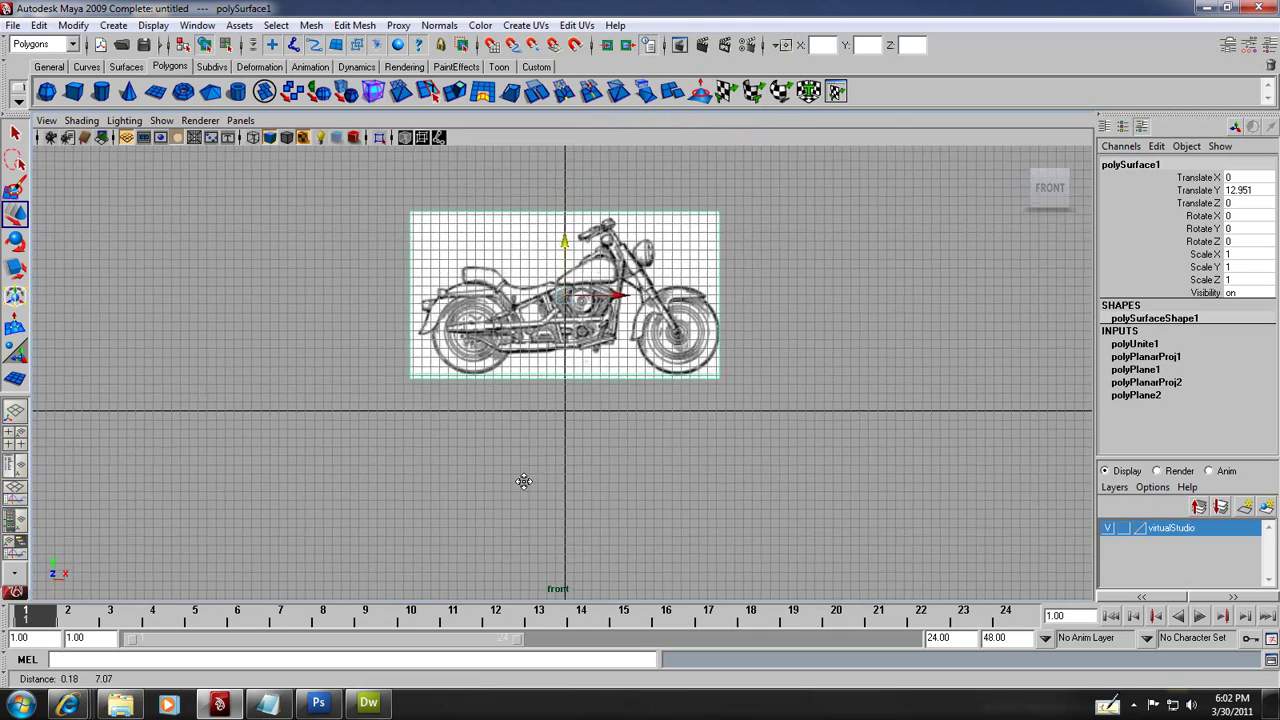
pyautogui.scroll(6, 527, 459)
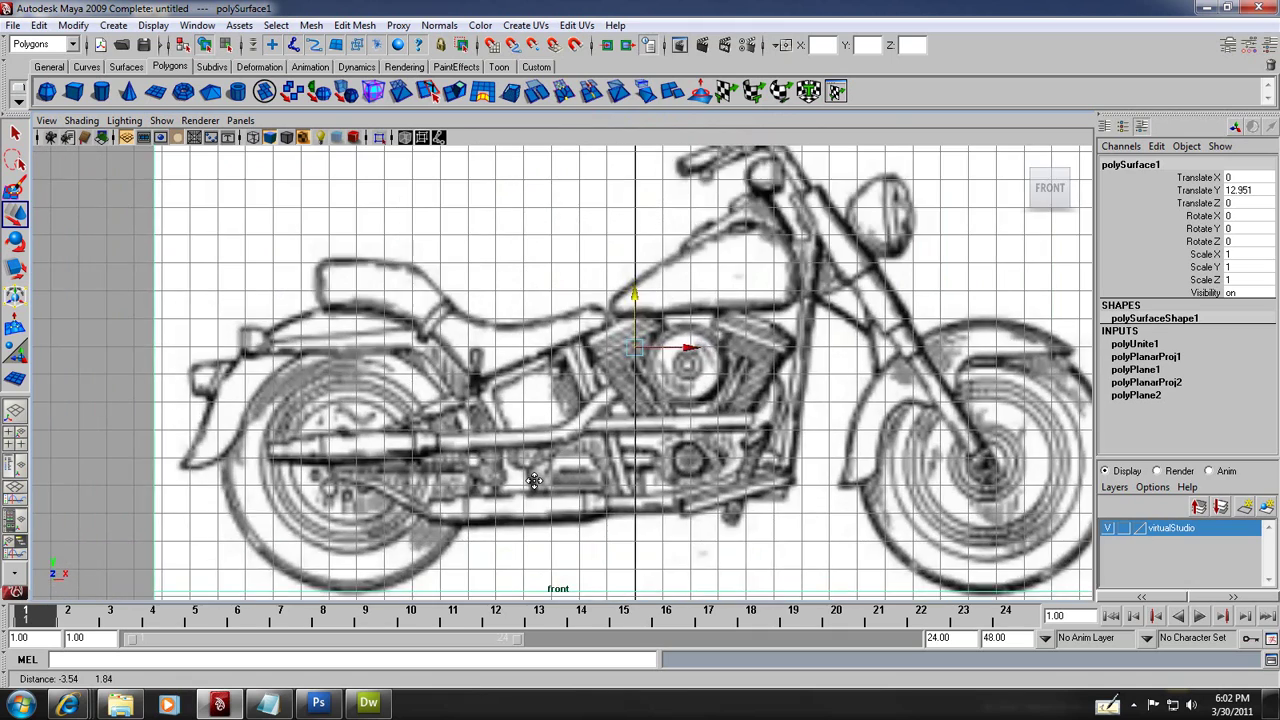
pyautogui.scroll(5, 534, 480)
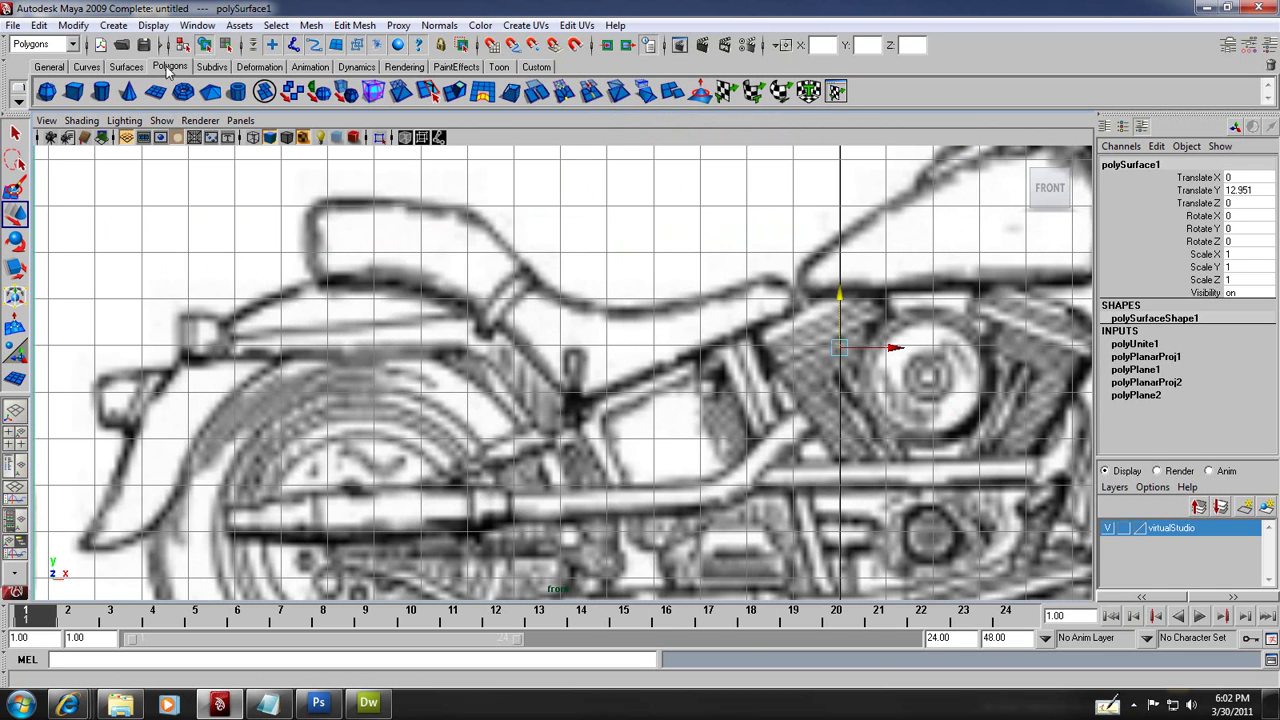
pyautogui.click(73, 92)
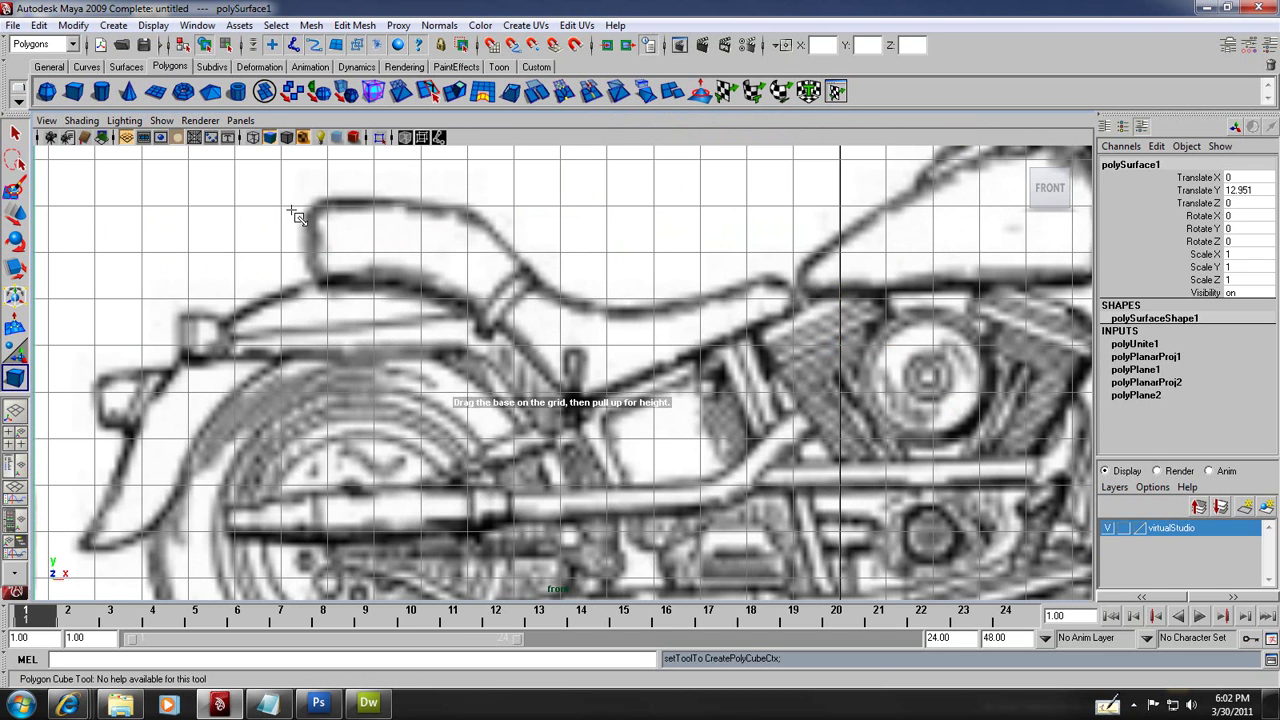
pyautogui.moveTo(304, 206); pyautogui.dragTo(373, 163)
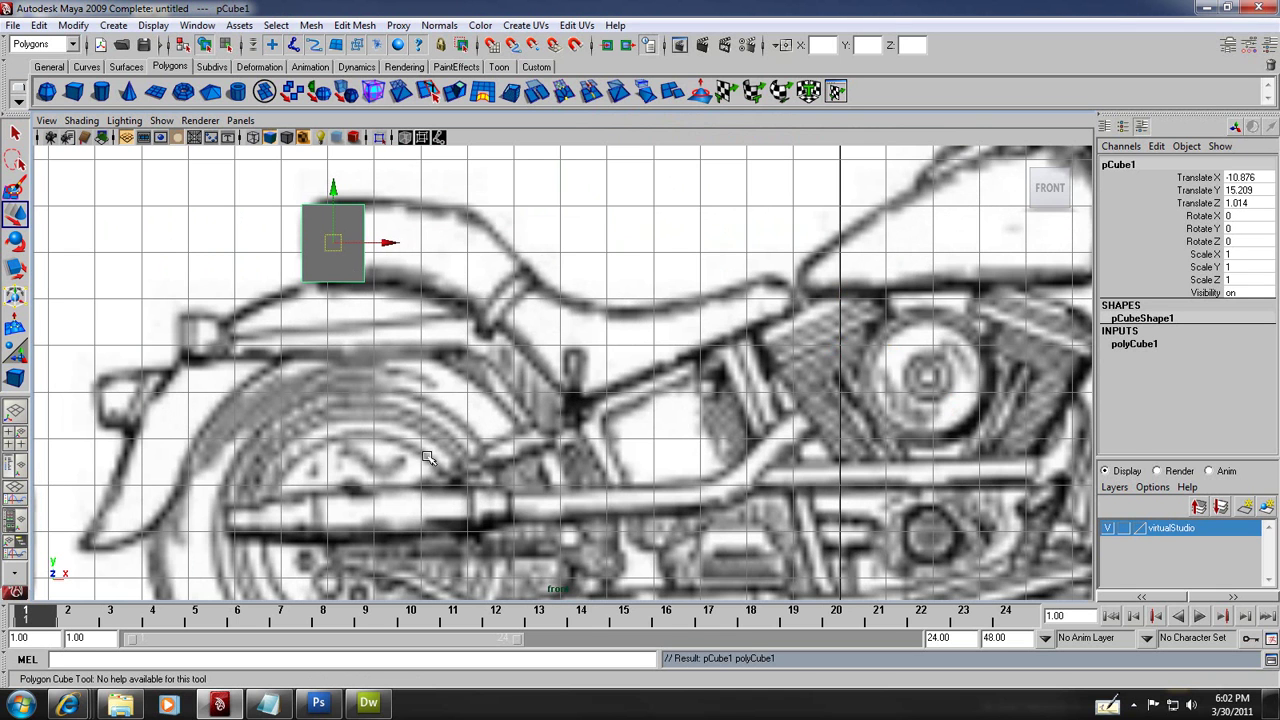
# Step: Move the cube in the top view along Z to about 8.6, centring it on the rear seat
pyautogui.press('space')
pyautogui.press('space')
pyautogui.moveTo(326, 371)
pyautogui.keyDown('alt'); pyautogui.mouseDown(button='right')
pyautogui.moveTo(397, 443)
pyautogui.moveTo(468, 441)
pyautogui.moveTo(477, 416)
pyautogui.mouseUp(button='right'); pyautogui.keyUp('alt')
pyautogui.keyDown('alt'); pyautogui.moveTo(477, 416); pyautogui.dragTo(527, 289, button='middle'); pyautogui.keyUp('alt')
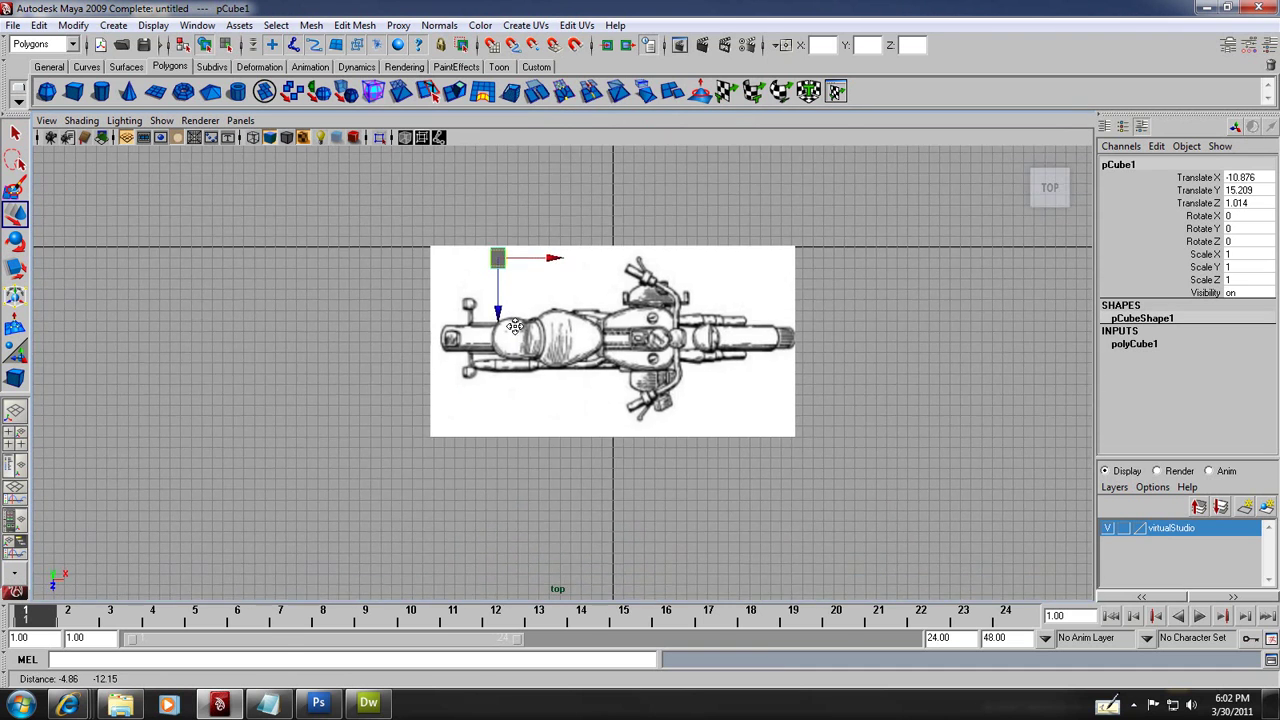
pyautogui.scroll(4, 507, 262)
pyautogui.keyDown('alt'); pyautogui.moveTo(479, 232); pyautogui.dragTo(470, 320, button='middle'); pyautogui.keyUp('alt')
pyautogui.moveTo(456, 319); pyautogui.dragTo(457, 446)
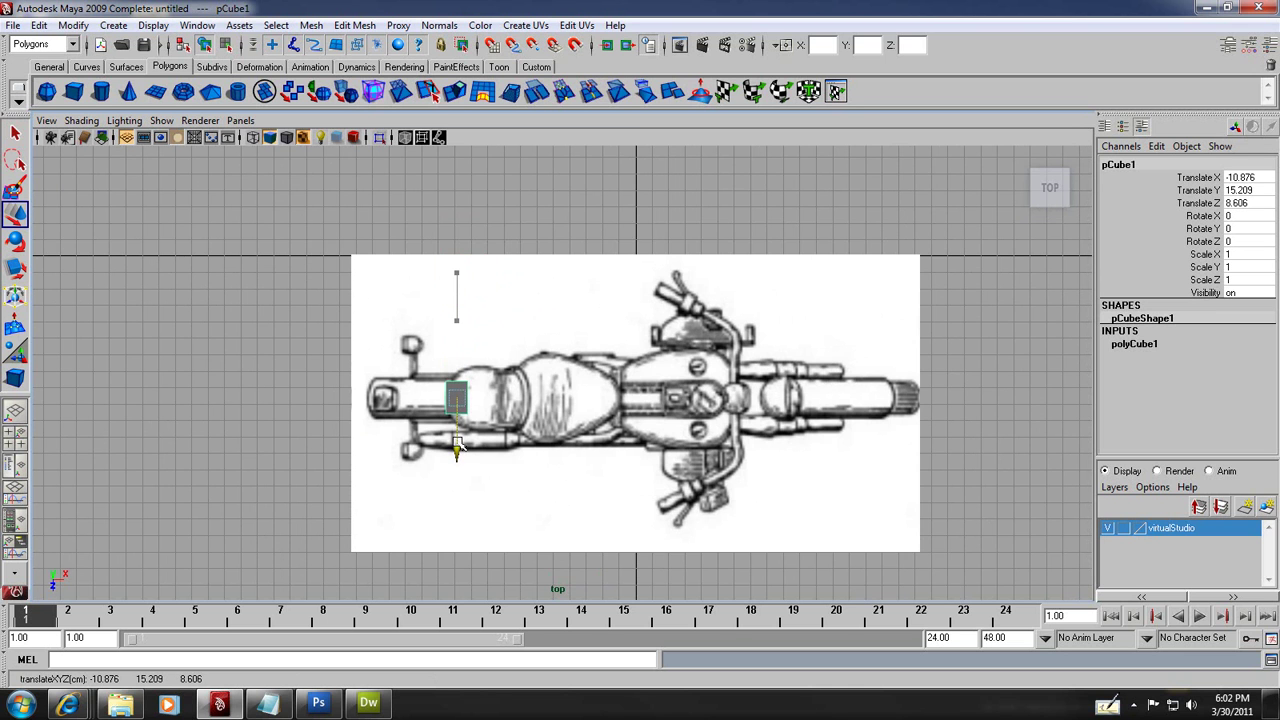
# Step: Assign a new Blinn material to the cube in the front view
pyautogui.press('space')
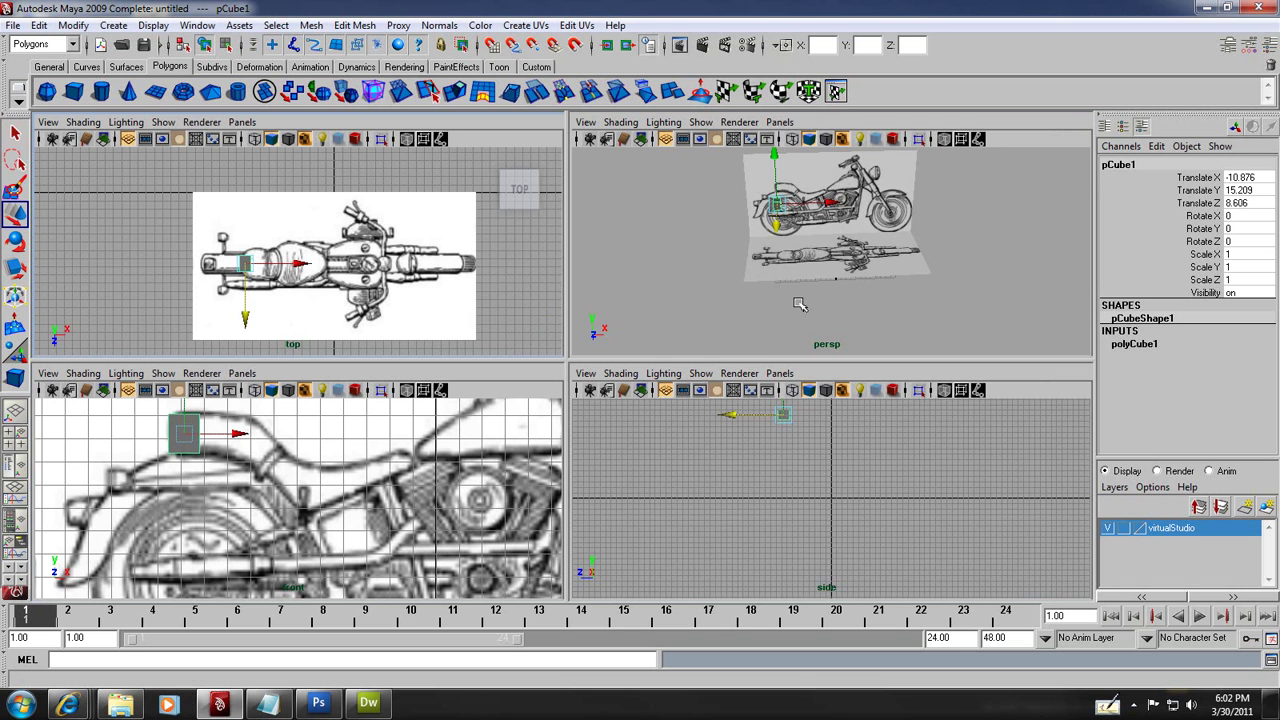
pyautogui.press('space')
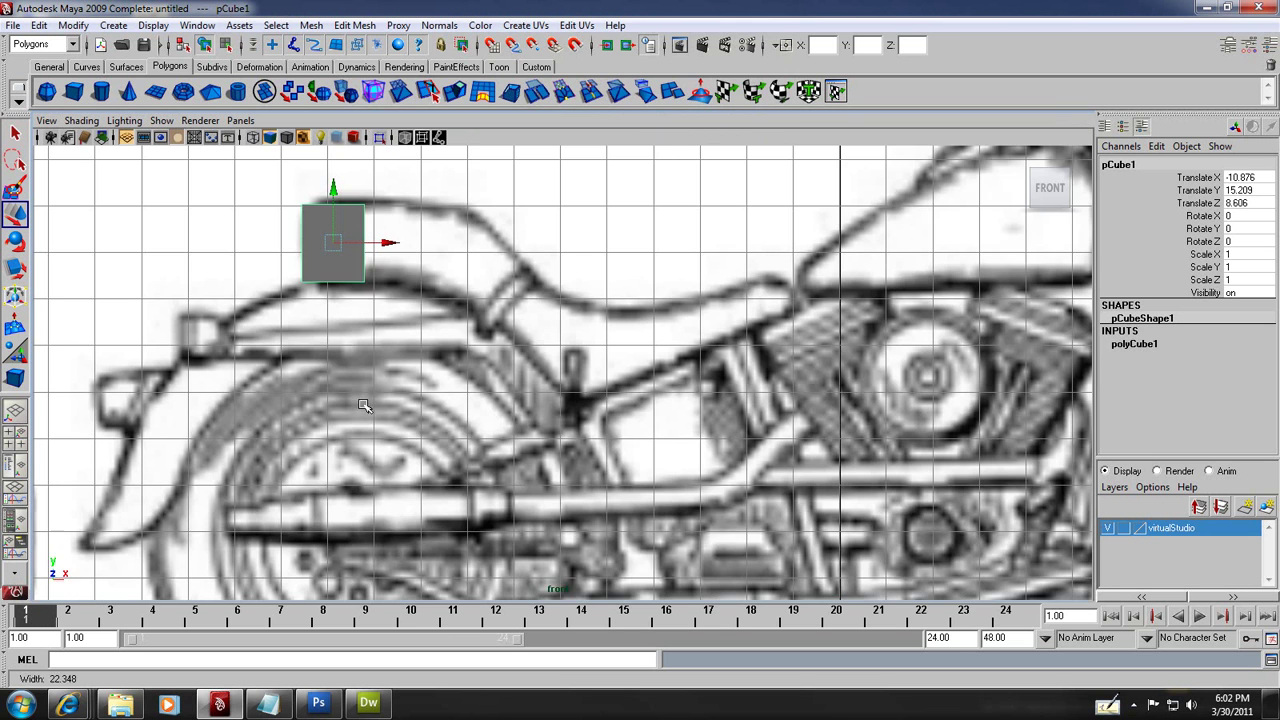
pyautogui.scroll(1, 366, 410)
pyautogui.keyDown('alt'); pyautogui.moveTo(372, 386); pyautogui.dragTo(478, 496, button='middle'); pyautogui.keyUp('alt')
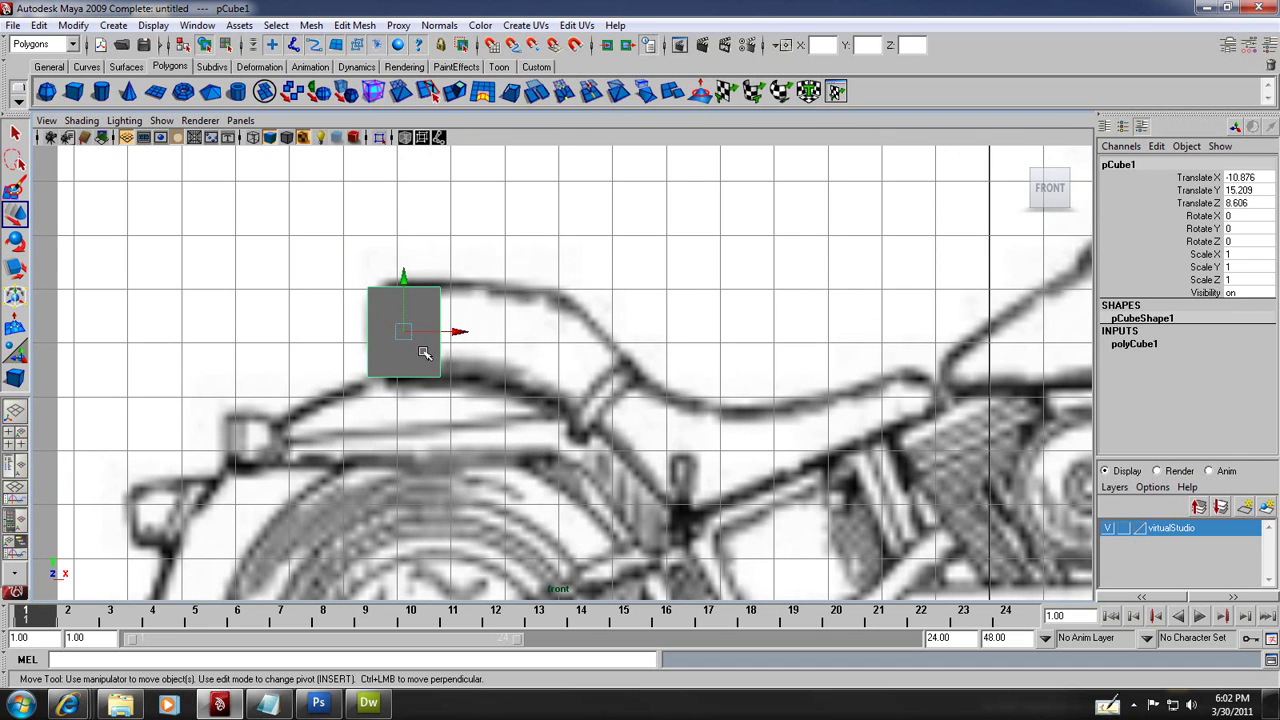
pyautogui.moveTo(380, 303); pyautogui.dragTo(515, 456, button='right')
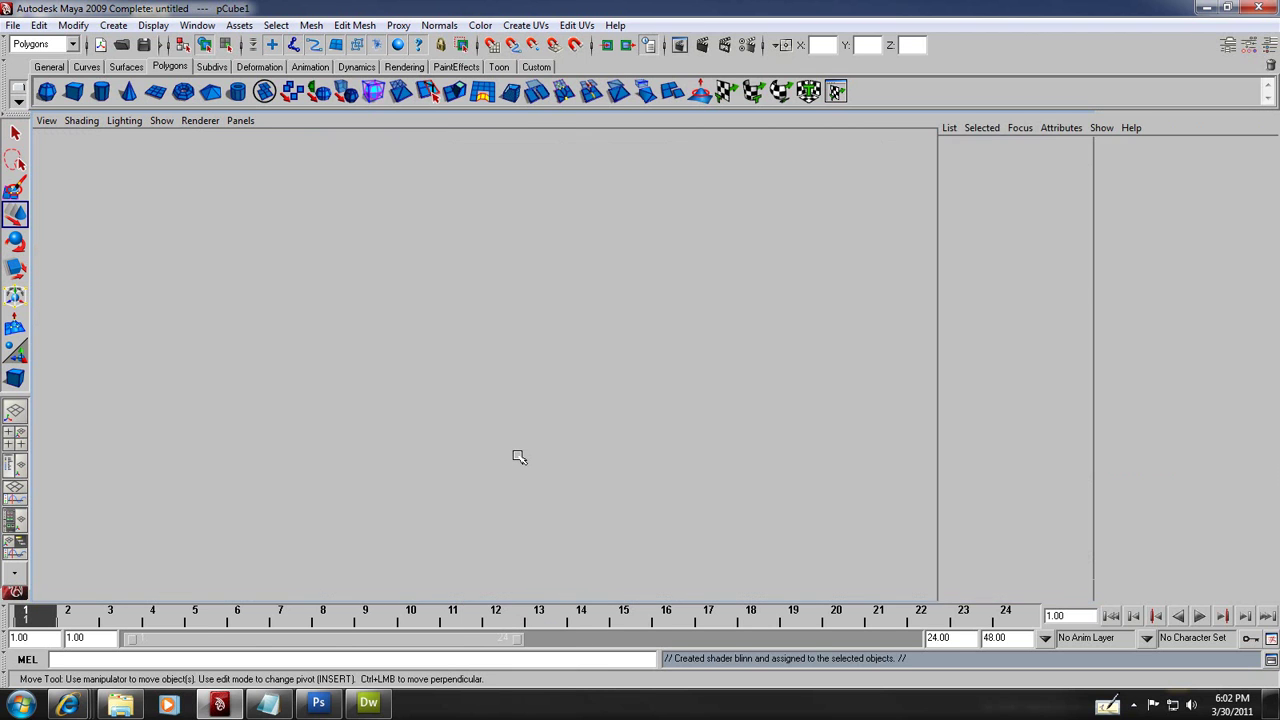
# Step: Set the Blinn material's colour to pure blue and raise its transparency to about halfway
pyautogui.click(1078, 338)
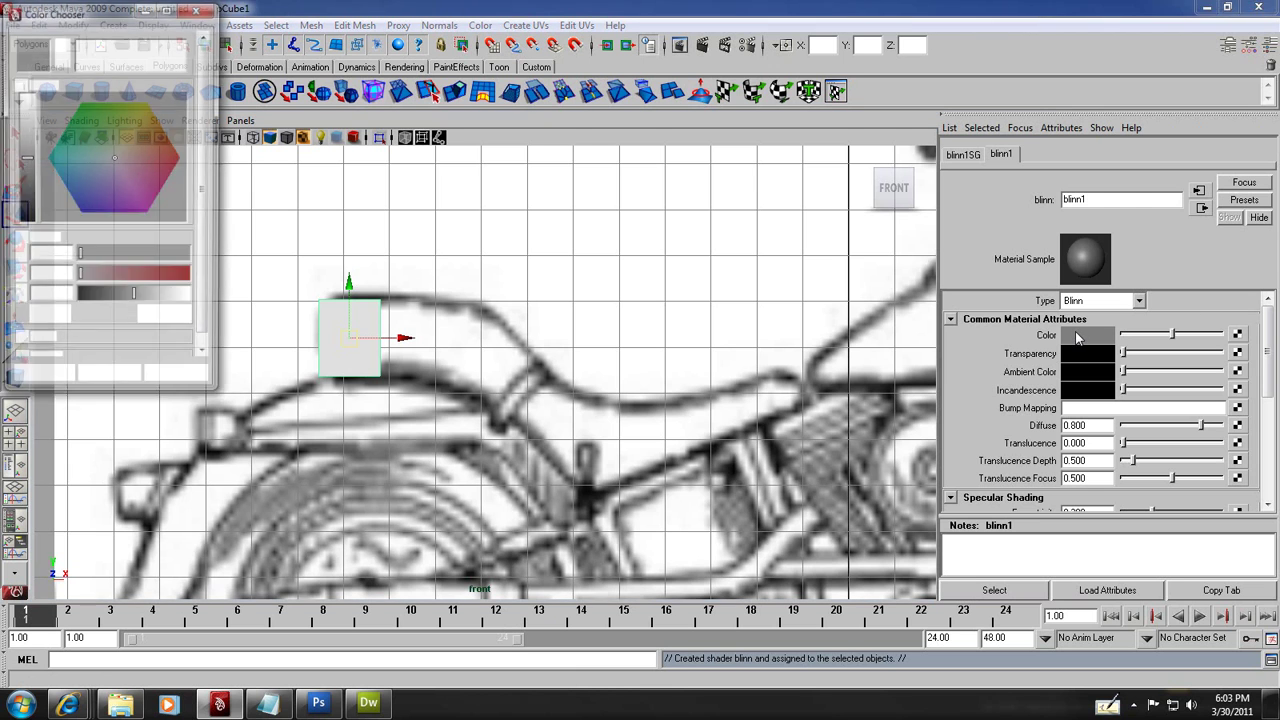
pyautogui.click(147, 63)
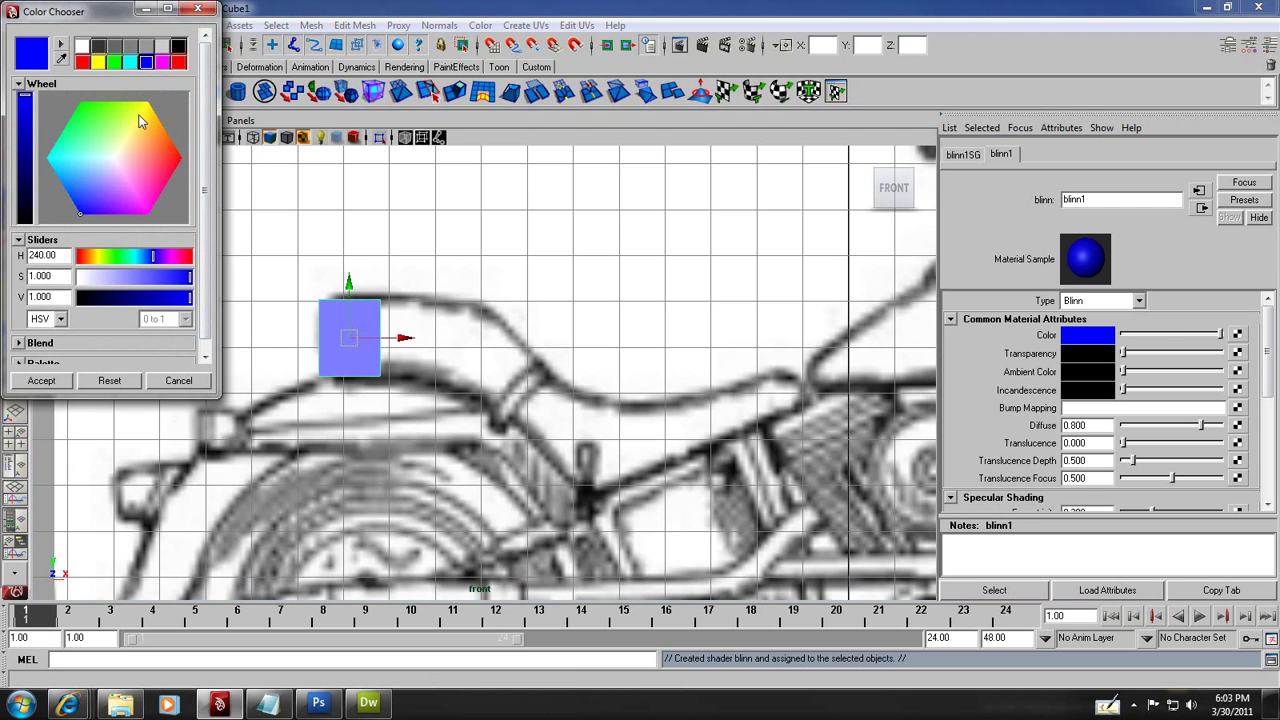
pyautogui.click(42, 381)
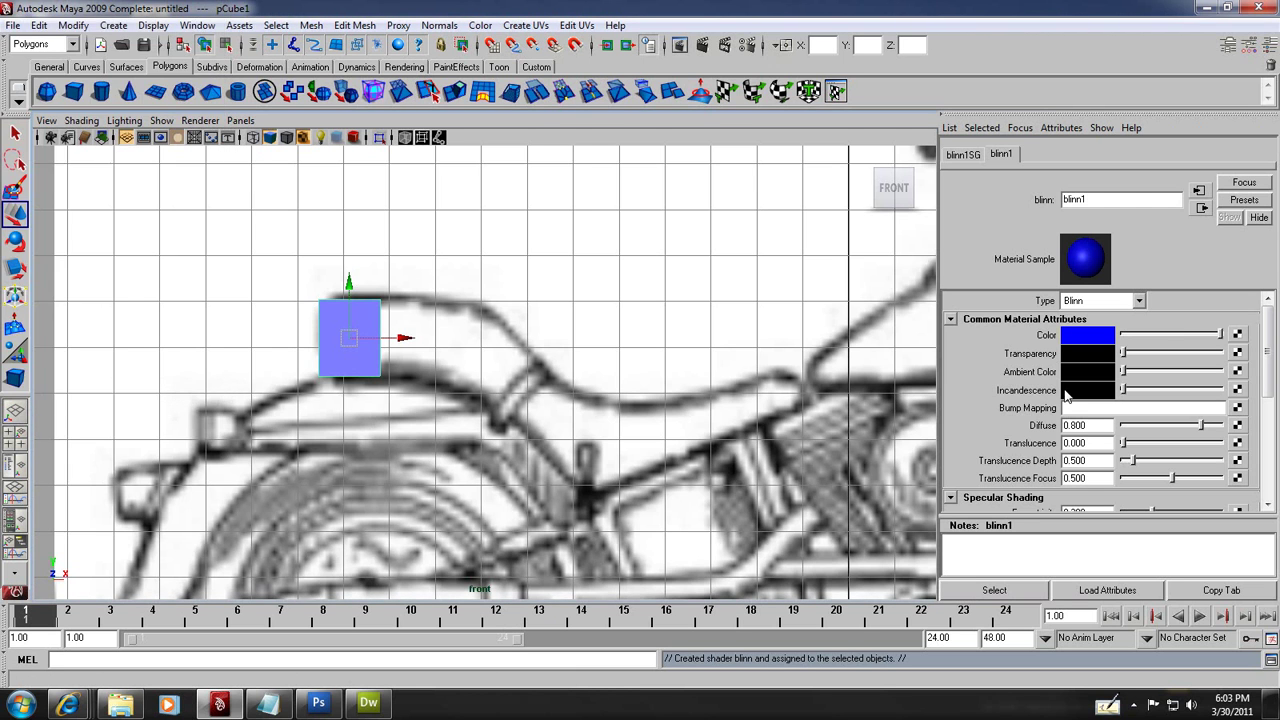
pyautogui.moveTo(1129, 355); pyautogui.dragTo(1180, 360)
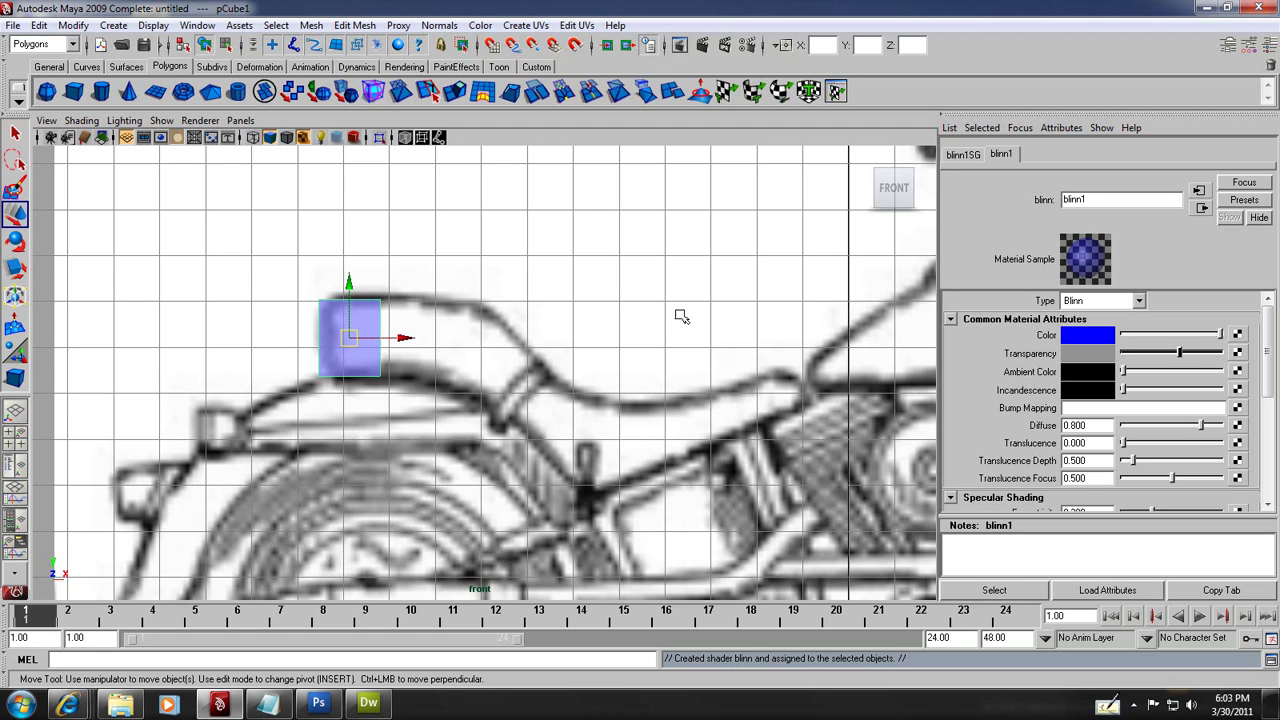
# Step: Shift the cube's rear vertices in the front view to X about -11.41, onto the seat outline's back edge
pyautogui.keyDown('alt'); pyautogui.moveTo(394, 441); pyautogui.dragTo(597, 443, button='middle'); pyautogui.keyUp('alt')
pyautogui.scroll(8, 560, 423)
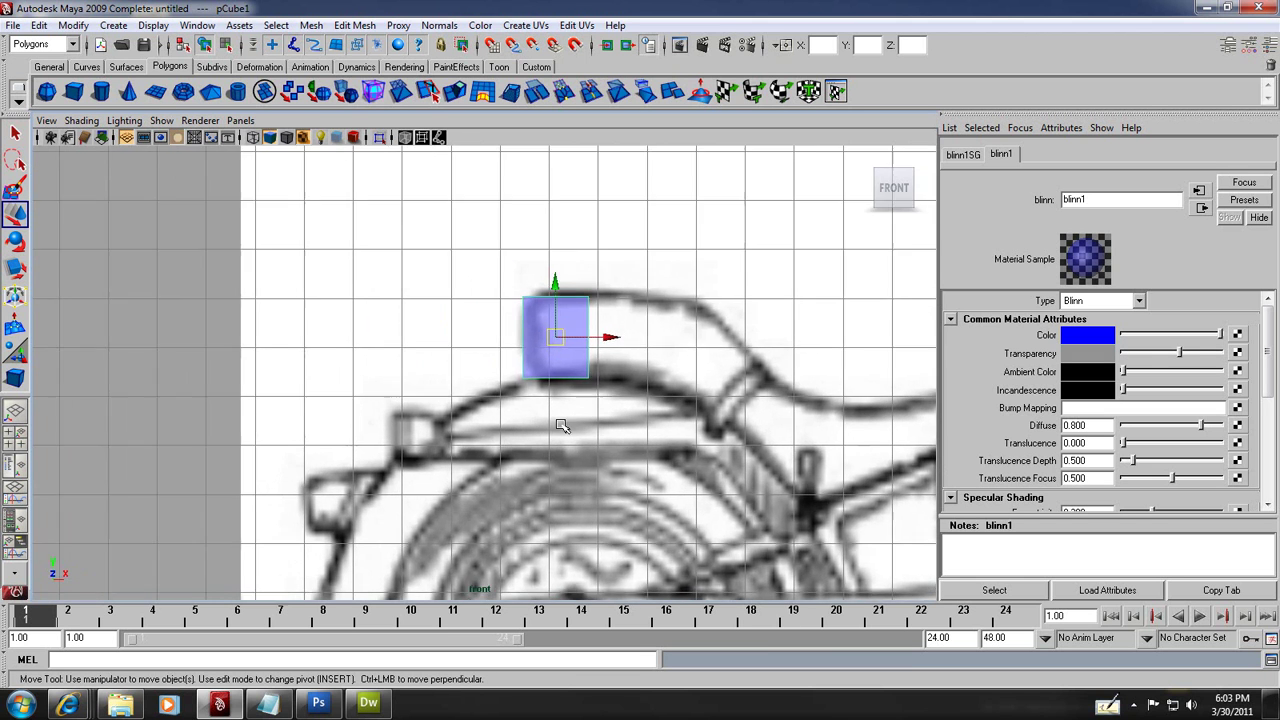
pyautogui.scroll(2, 493, 360)
pyautogui.moveTo(480, 289); pyautogui.dragTo(425, 289, button='right')
pyautogui.moveTo(422, 221); pyautogui.dragTo(538, 245)
pyautogui.moveTo(434, 429); pyautogui.dragTo(538, 442)
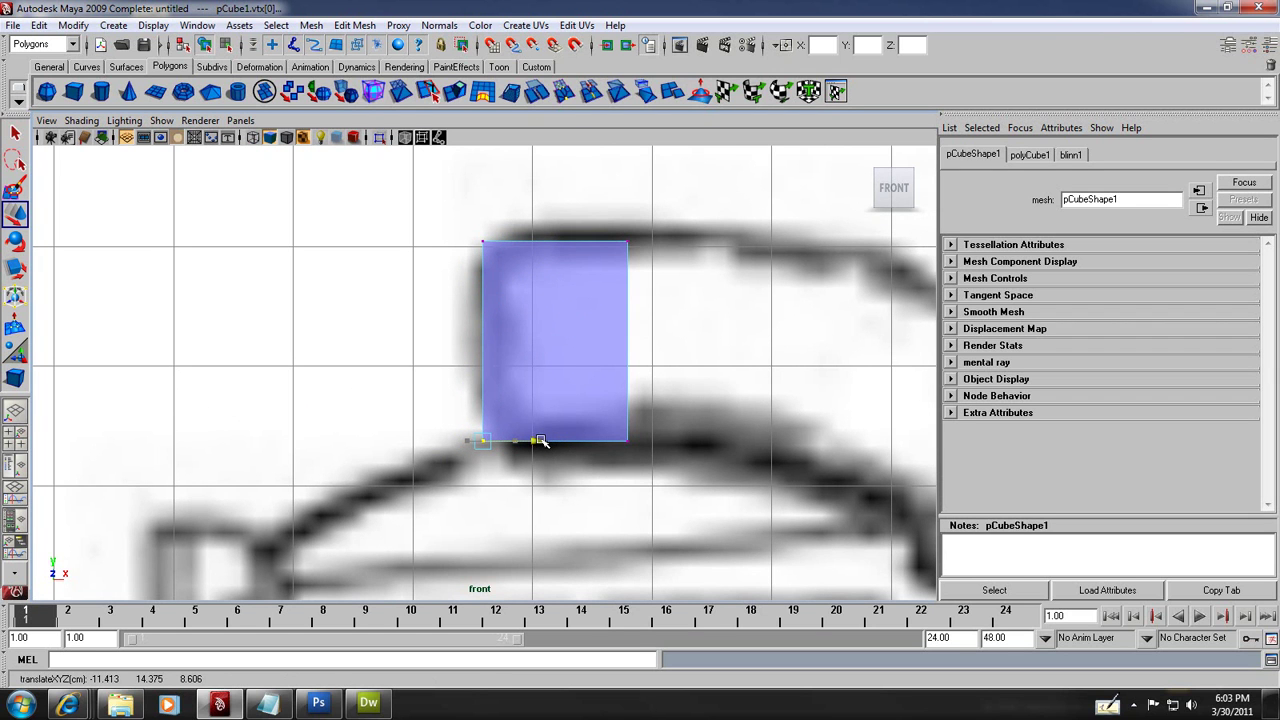
# Step: Move the cube's front-side vertices back to X about -11.21, reducing it to a thin slab
pyautogui.moveTo(590, 490); pyautogui.dragTo(690, 226)
pyautogui.moveTo(671, 184); pyautogui.dragTo(602, 280)
pyautogui.moveTo(706, 174); pyautogui.dragTo(598, 505)
pyautogui.moveTo(683, 347); pyautogui.dragTo(563, 342)
# Step: Raise the slab's front upper vertices to Y about 16.20 and lower its front bottom vertices to Y about 14.30
pyautogui.moveTo(528, 222); pyautogui.dragTo(498, 275)
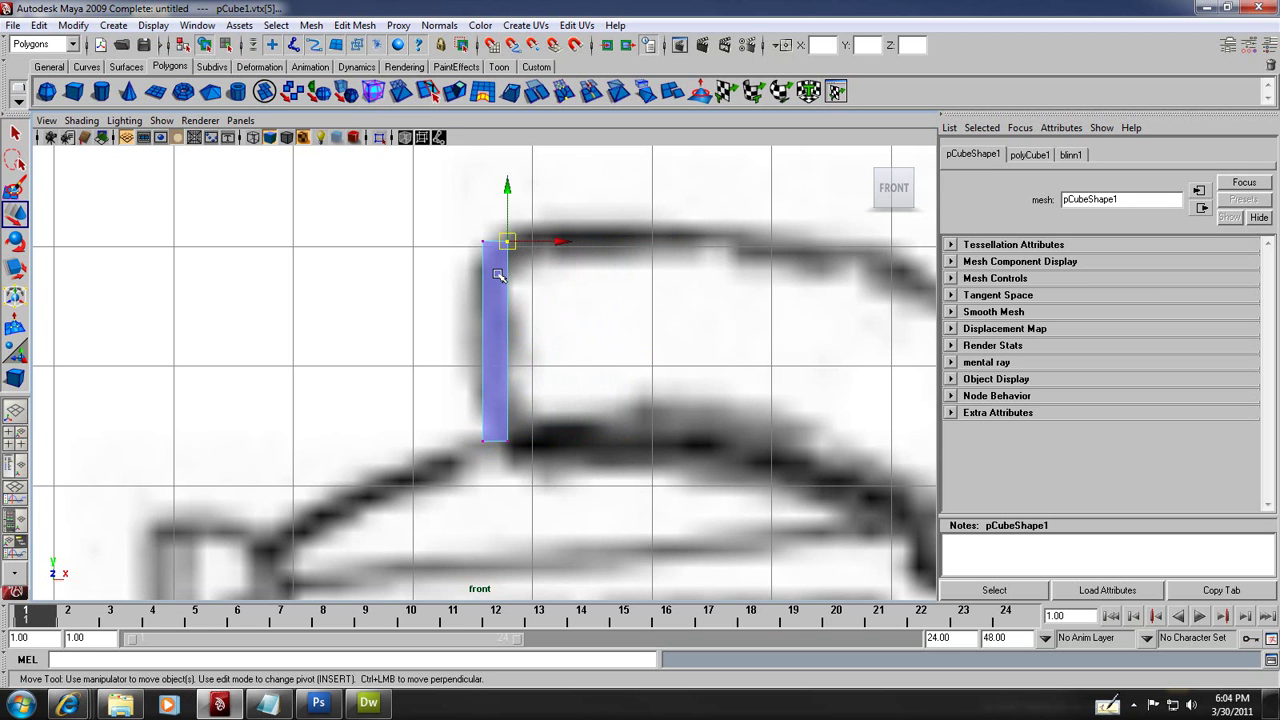
pyautogui.moveTo(507, 214); pyautogui.dragTo(511, 196)
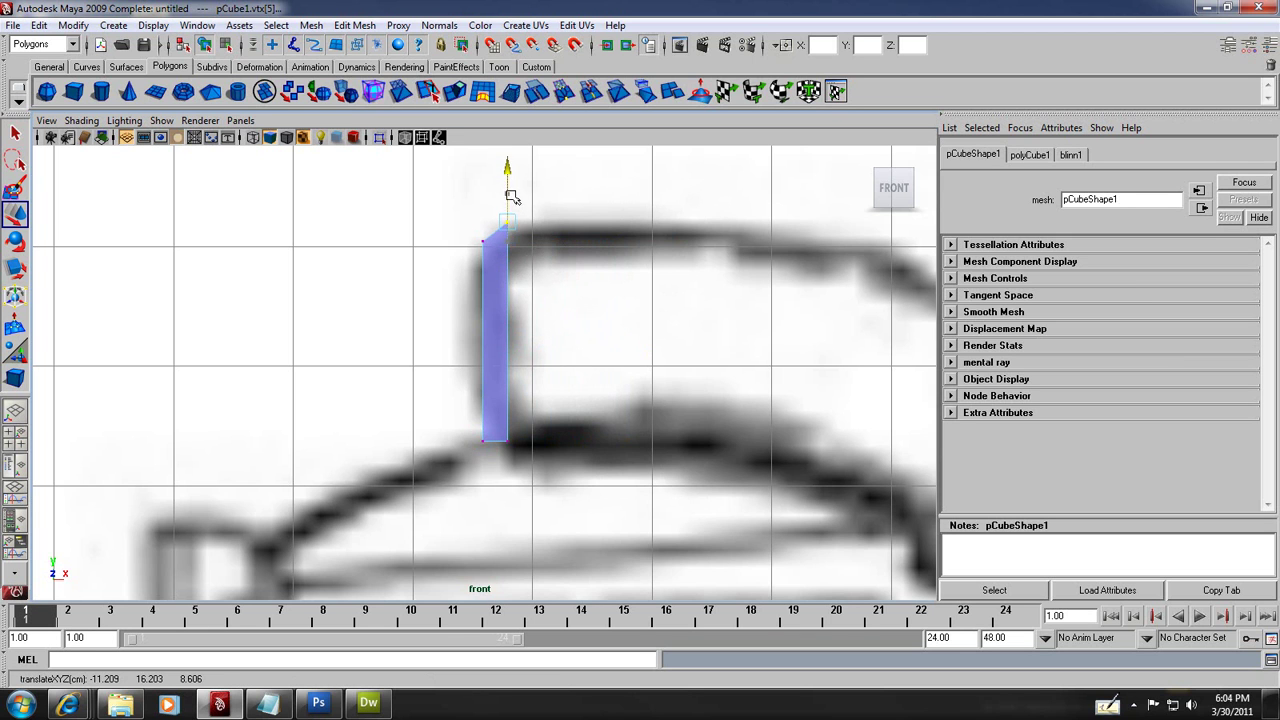
pyautogui.moveTo(500, 457); pyautogui.dragTo(505, 420)
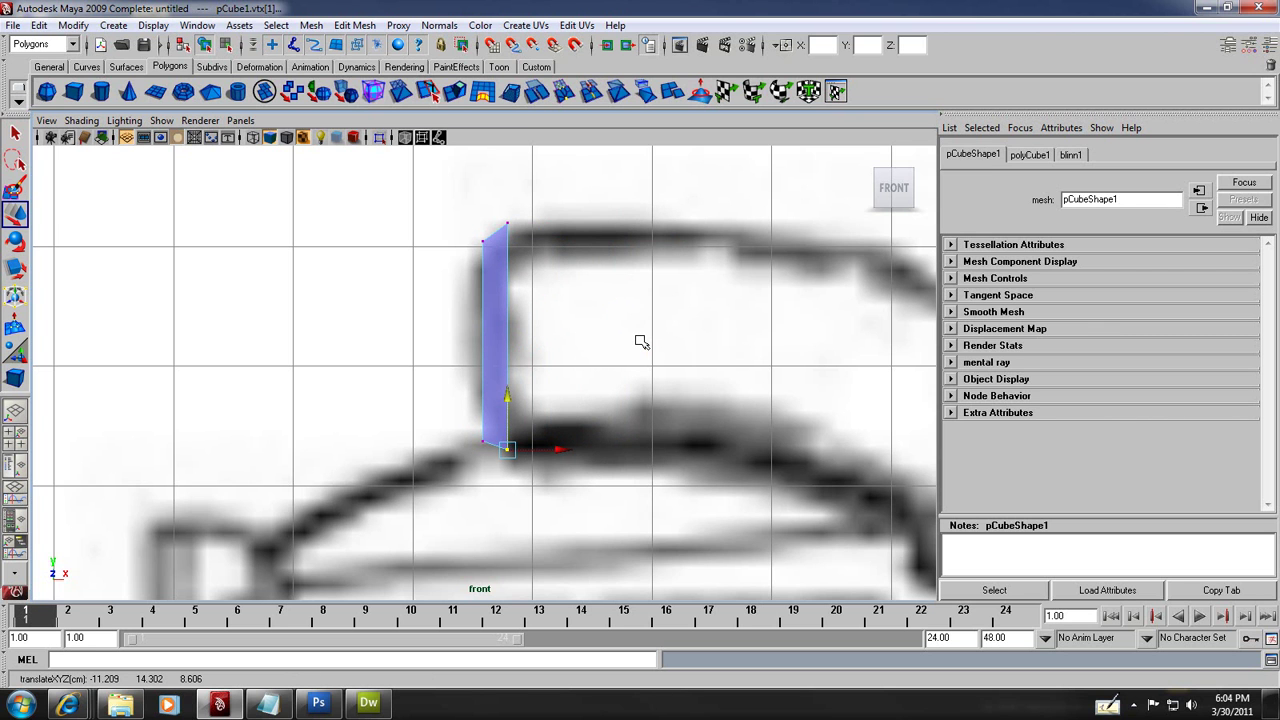
# Step: Scale the slab's rear vertices in the top view to about 0.57 along Z, tapering its back end
pyautogui.press('space')
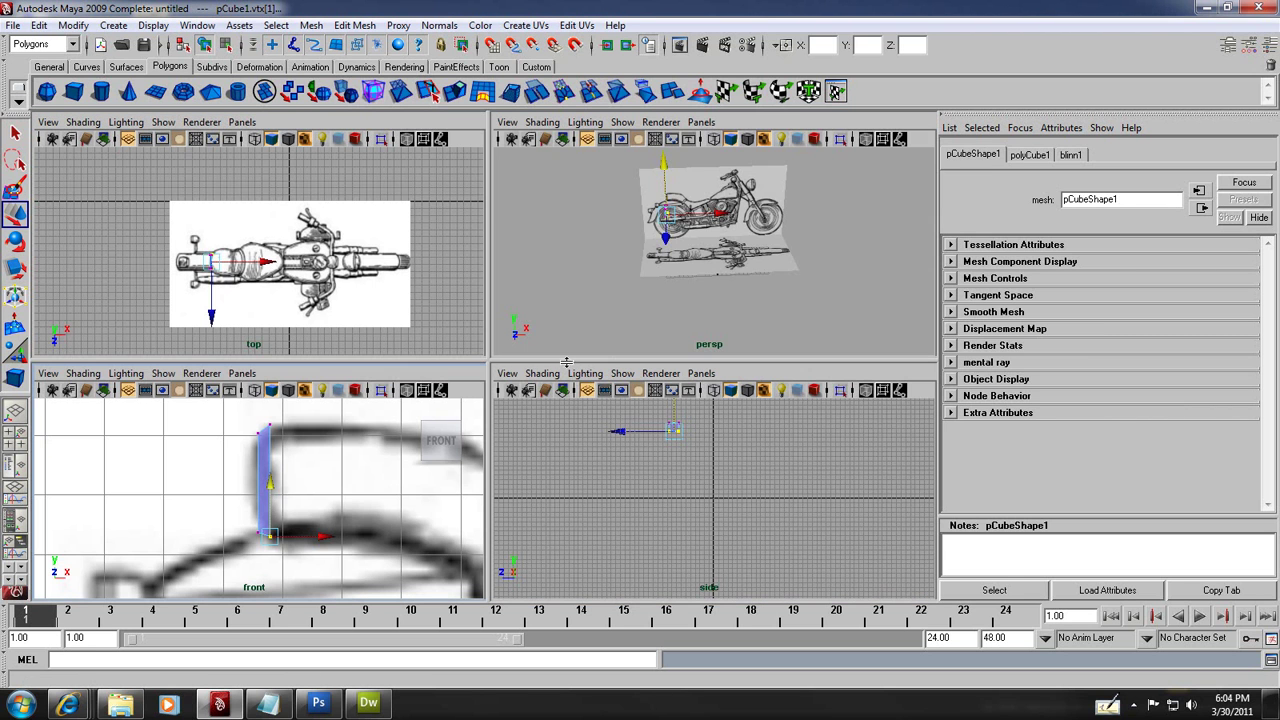
pyautogui.press('space')
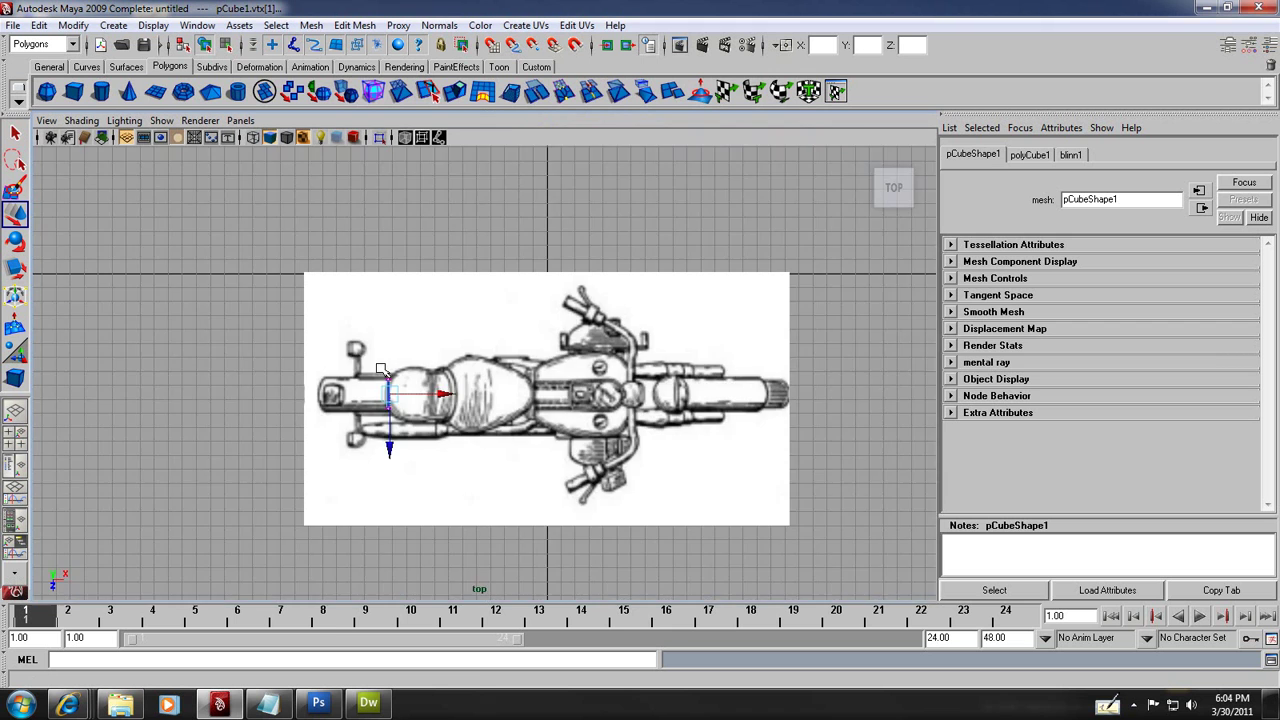
pyautogui.scroll(5, 335, 385)
pyautogui.keyDown('alt'); pyautogui.moveTo(335, 384); pyautogui.dragTo(600, 324, button='middle'); pyautogui.keyUp('alt')
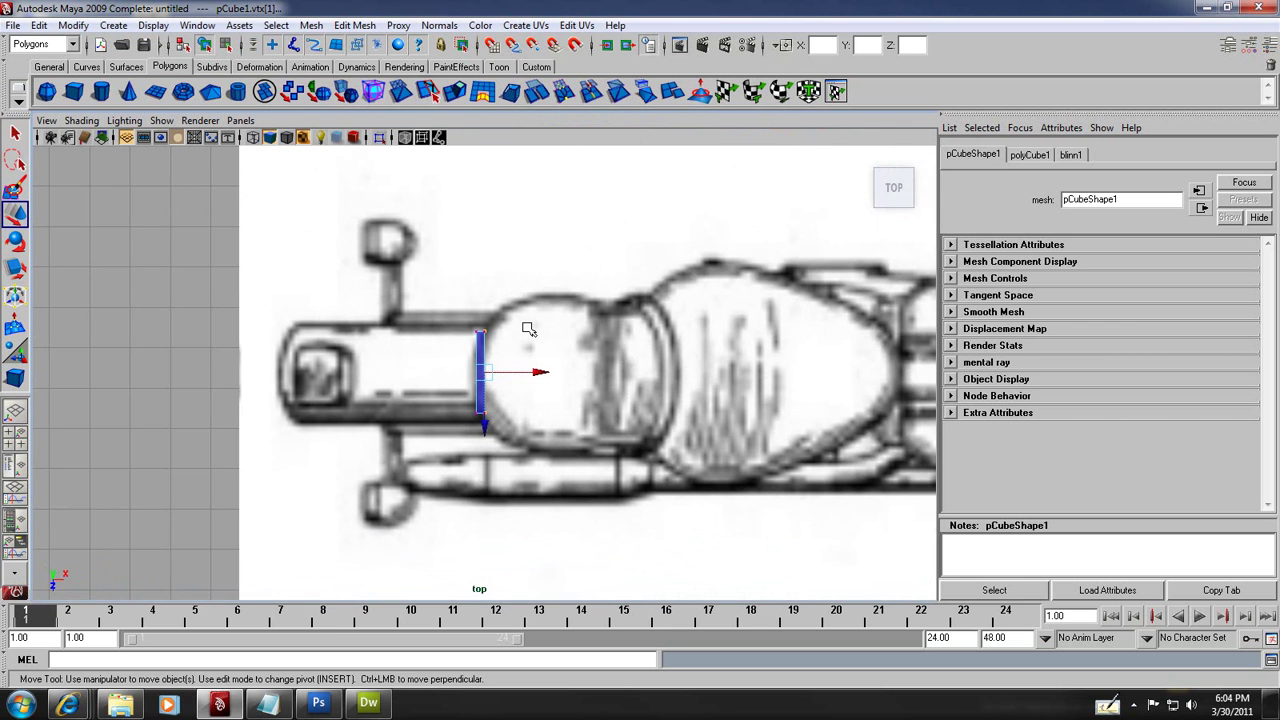
pyautogui.scroll(6, 528, 331)
pyautogui.moveTo(421, 188); pyautogui.dragTo(471, 557)
pyautogui.press('r')
pyautogui.moveTo(457, 298); pyautogui.dragTo(455, 330)
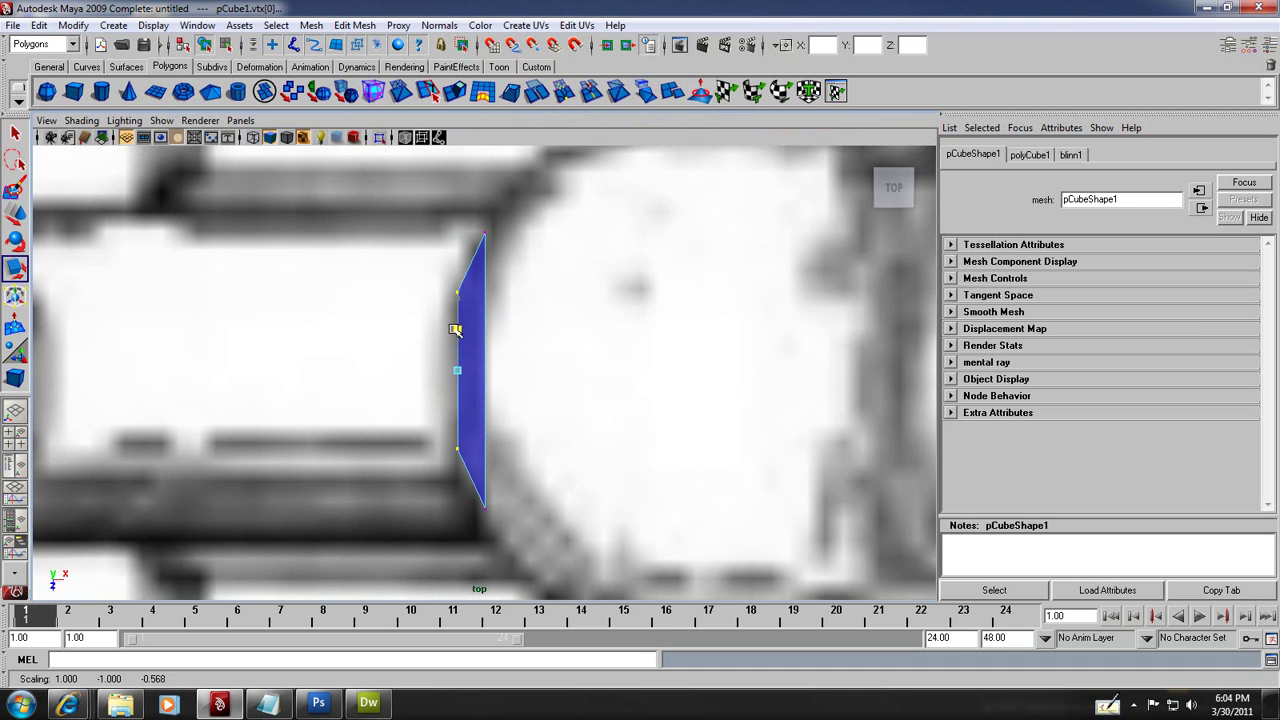
# Step: Select the slab's larger face, pointing toward the motorcycle's front, in the perspective view
pyautogui.press('space')
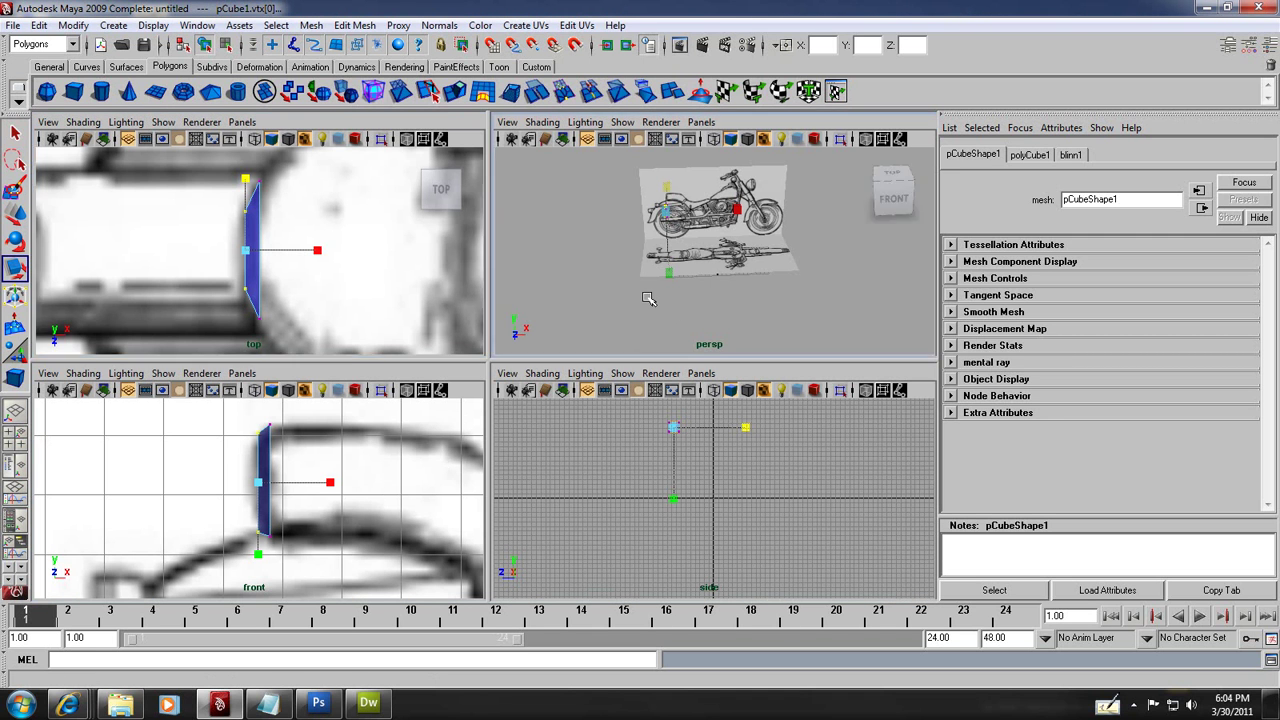
pyautogui.press('space')
pyautogui.keyDown('alt'); pyautogui.moveTo(640, 318); pyautogui.dragTo(505, 287); pyautogui.keyUp('alt')
pyautogui.scroll(5, 504, 287)
pyautogui.keyDown('alt'); pyautogui.moveTo(427, 295); pyautogui.dragTo(541, 478, button='middle'); pyautogui.keyUp('alt')
pyautogui.keyDown('alt'); pyautogui.moveTo(430, 455); pyautogui.dragTo(440, 428); pyautogui.keyUp('alt')
pyautogui.scroll(6, 511, 418)
pyautogui.moveTo(100, 332)
pyautogui.mouseDown(button='right')
pyautogui.moveTo(86, 348)
pyautogui.moveTo(104, 340)
pyautogui.mouseUp(button='right')
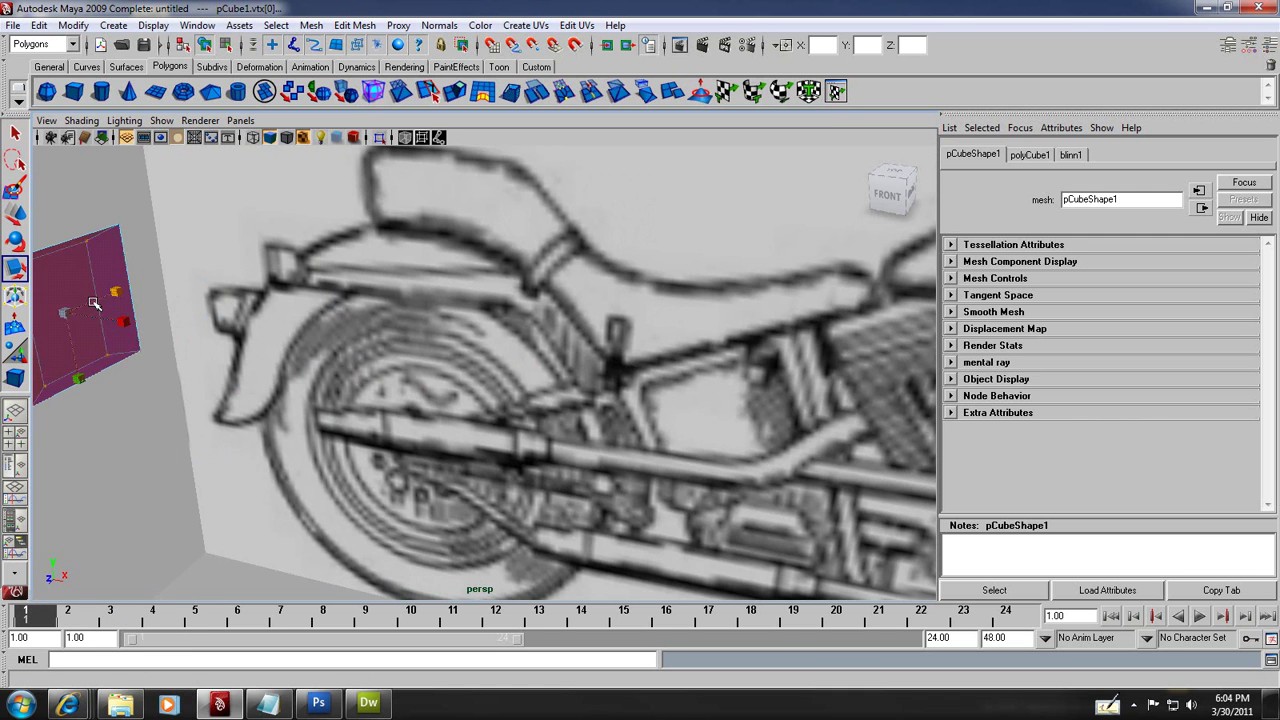
pyautogui.click(96, 304)
pyautogui.keyDown('alt'); pyautogui.moveTo(98, 304); pyautogui.dragTo(184, 300); pyautogui.keyUp('alt')
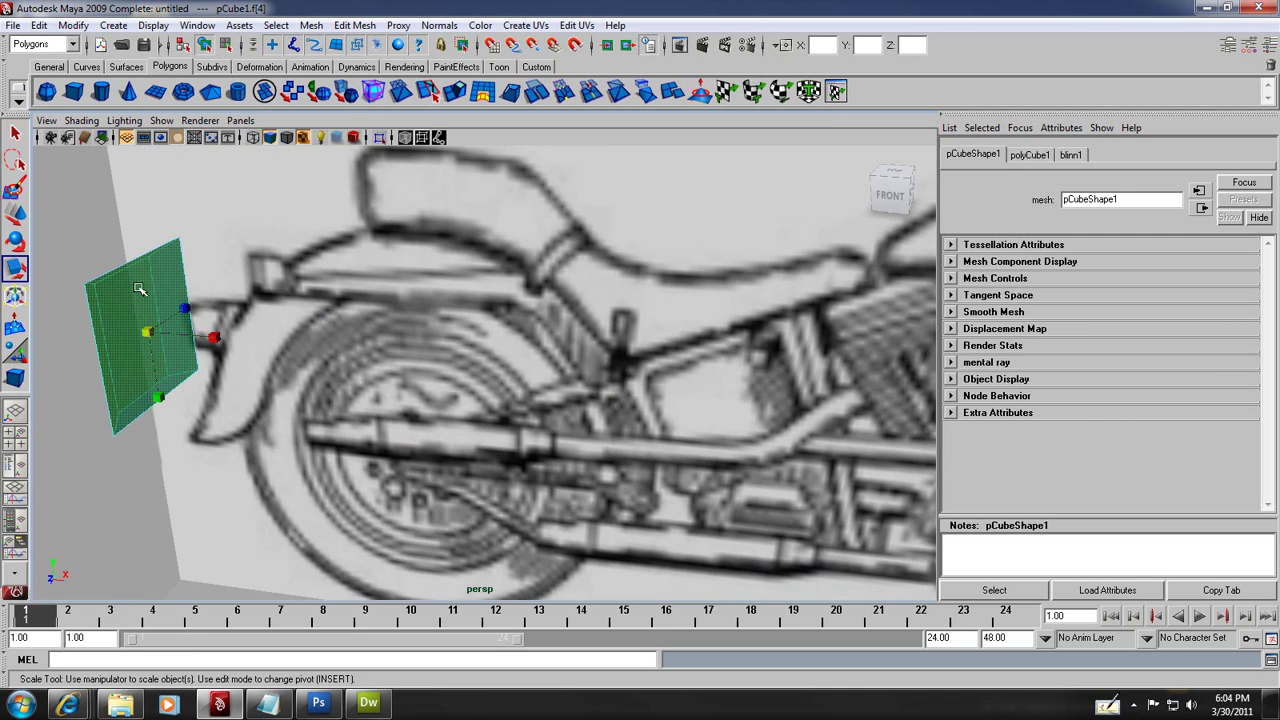
# Step: Extrude the selected face about 2.42 units forward along the rear seat in the front view
pyautogui.scroll(-5, 285, 337)
pyautogui.keyDown('alt'); pyautogui.moveTo(317, 376); pyautogui.dragTo(364, 340); pyautogui.keyUp('alt')
pyautogui.press('space')
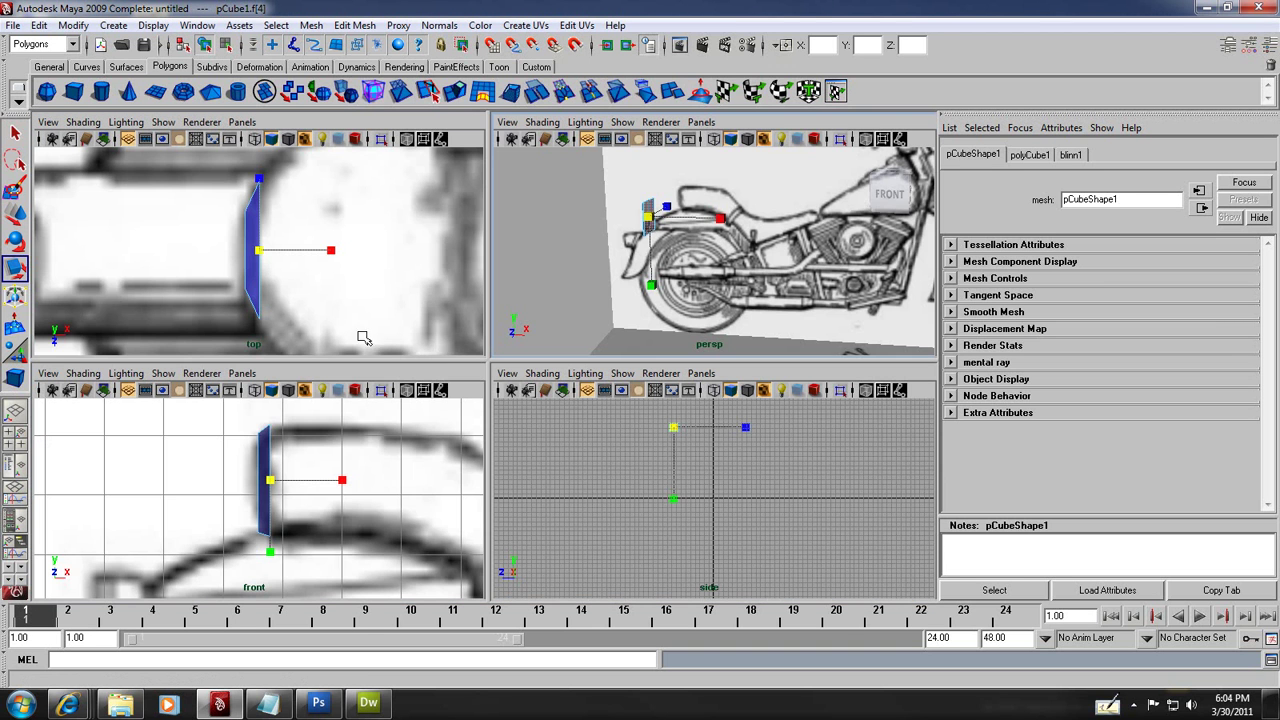
pyautogui.press('space')
pyautogui.scroll(3, 521, 404)
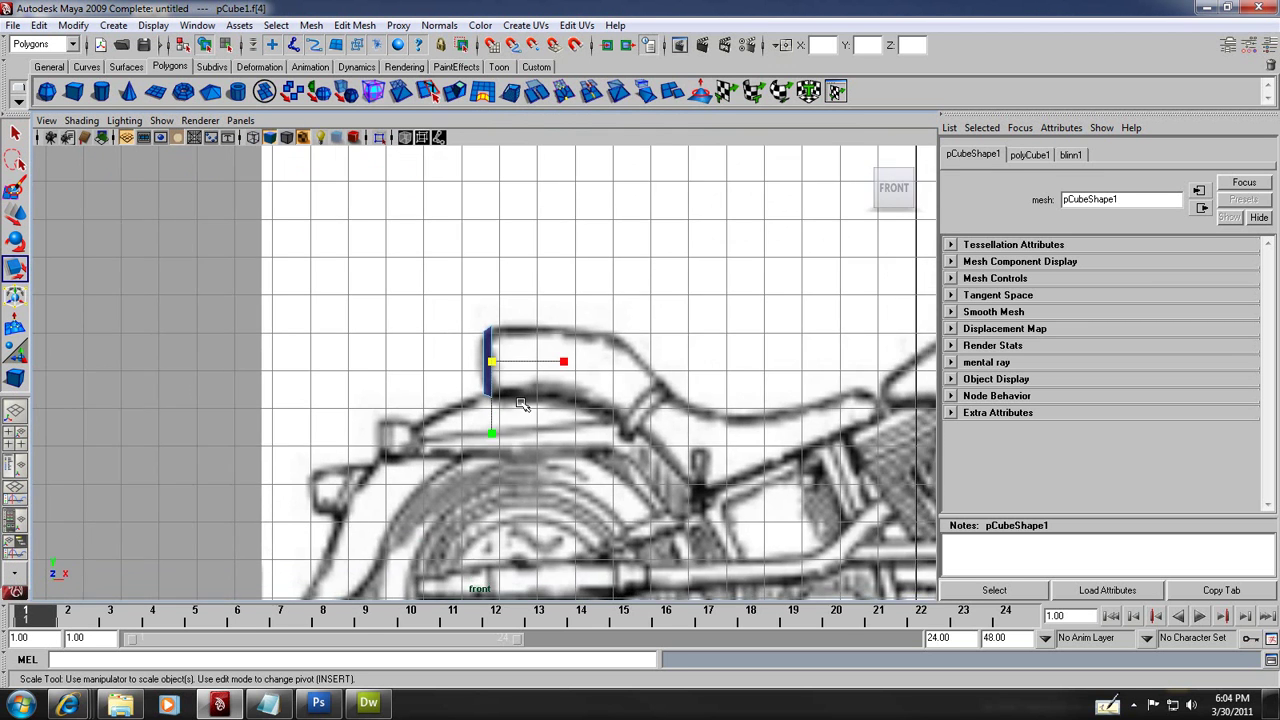
pyautogui.scroll(2, 521, 404)
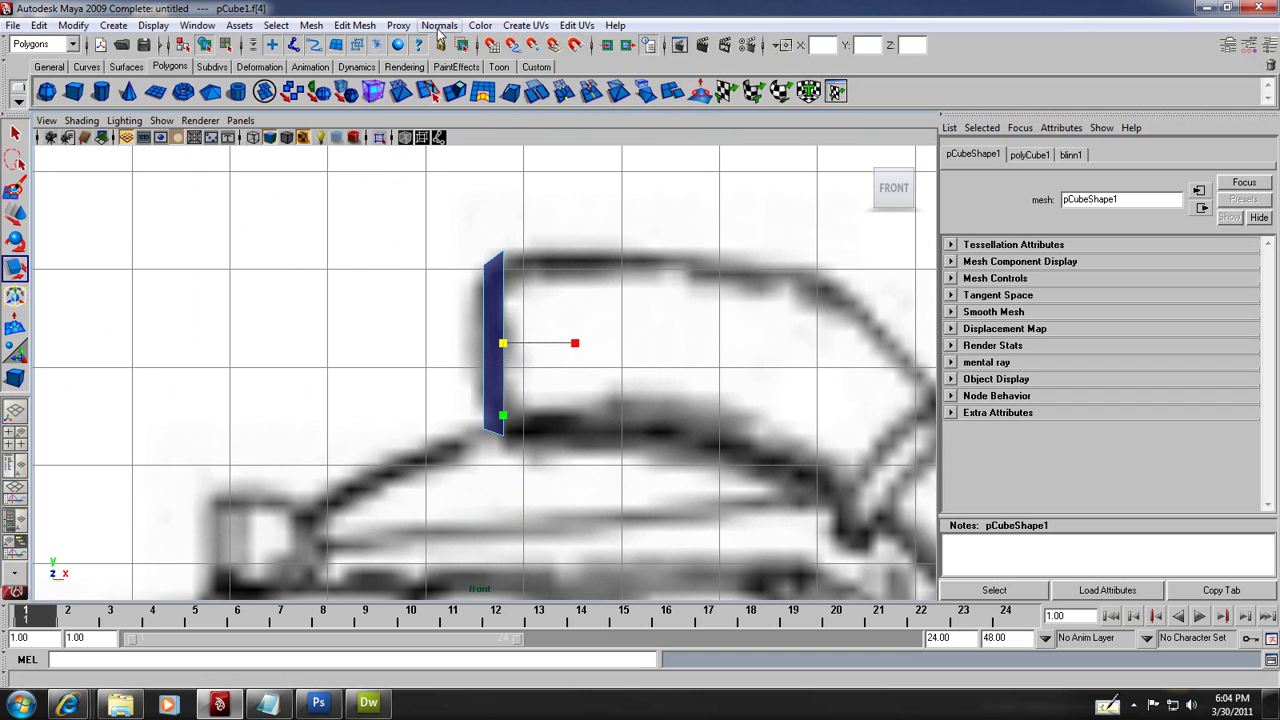
pyautogui.click(368, 26)
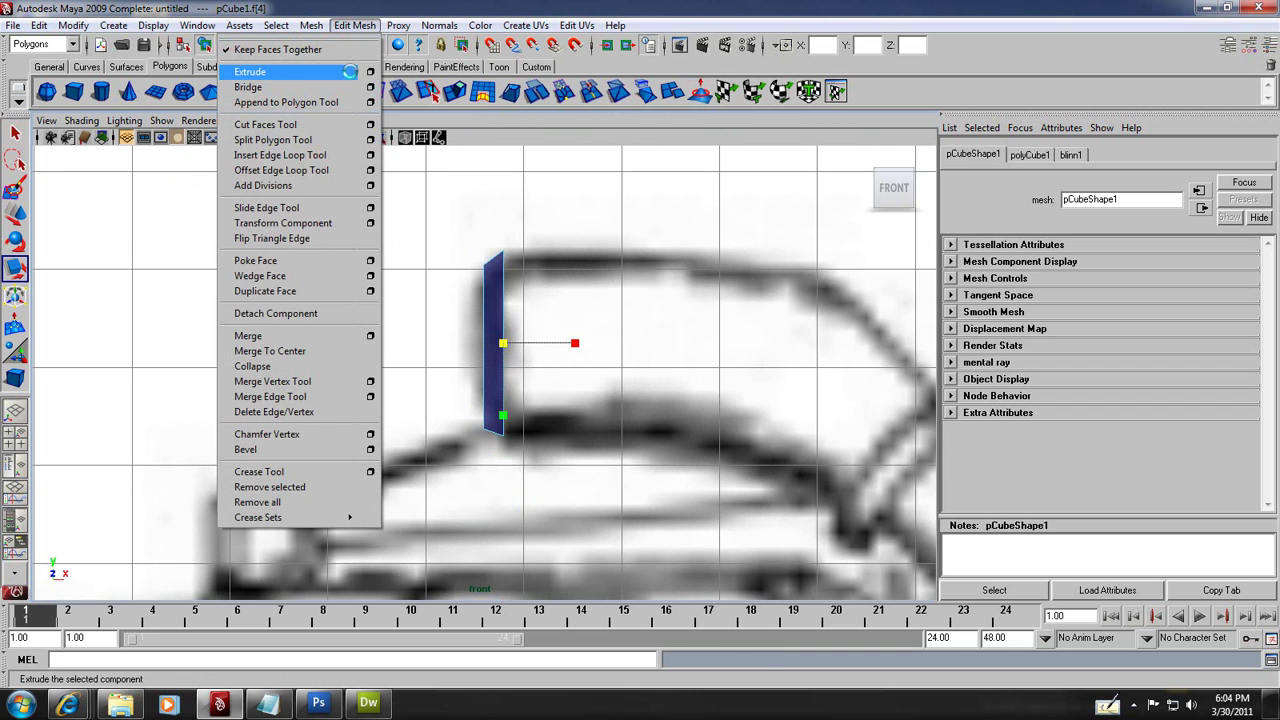
pyautogui.click(250, 72)
pyautogui.moveTo(543, 345); pyautogui.dragTo(779, 380)
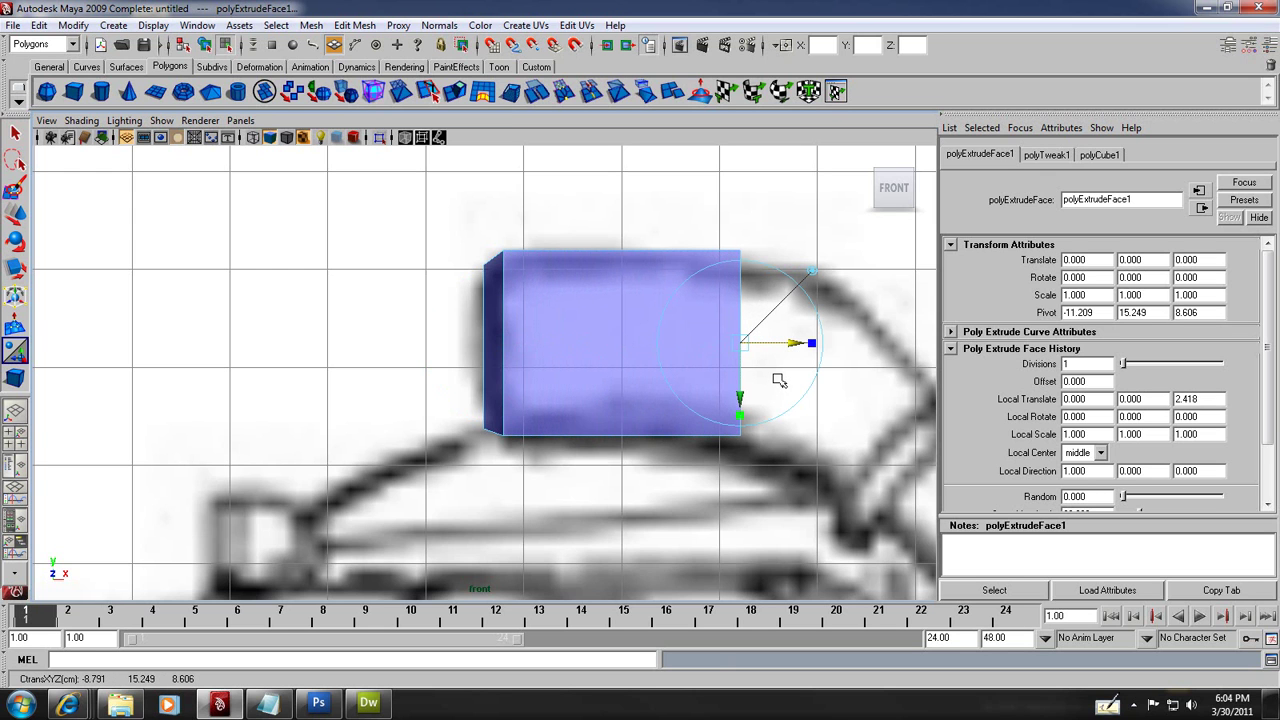
# Step: Shorten the face extrusion to about 0.61 units in the top view, near the start of the seat's rounded rear outline
pyautogui.press('space')
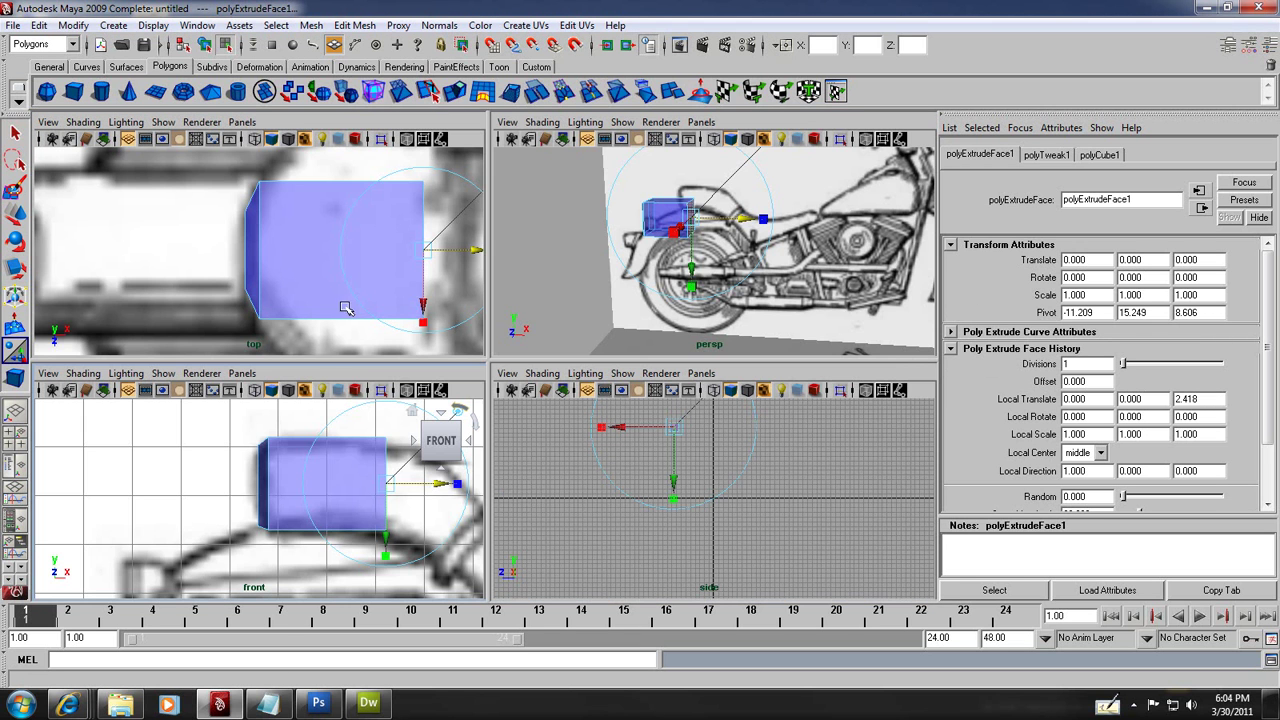
pyautogui.press('space')
pyautogui.scroll(-7, 602, 416)
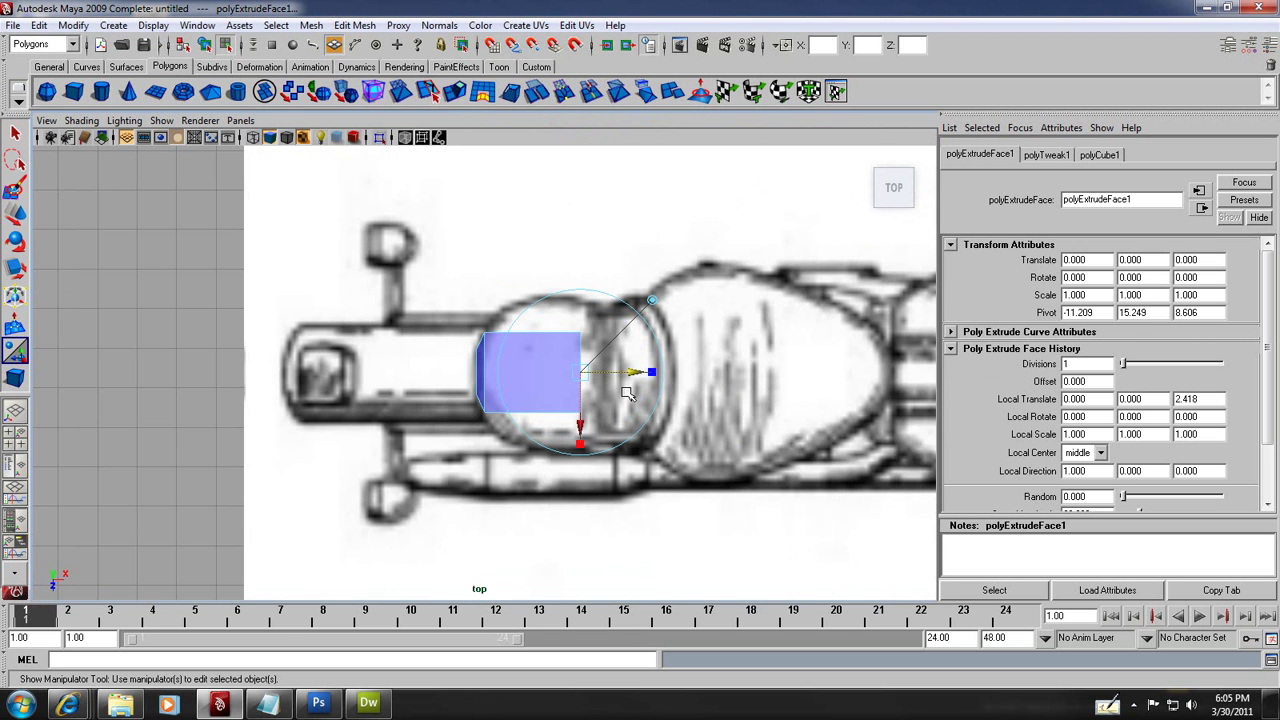
pyautogui.scroll(3, 628, 390)
pyautogui.moveTo(668, 371); pyautogui.dragTo(572, 370)
pyautogui.scroll(4, 486, 388)
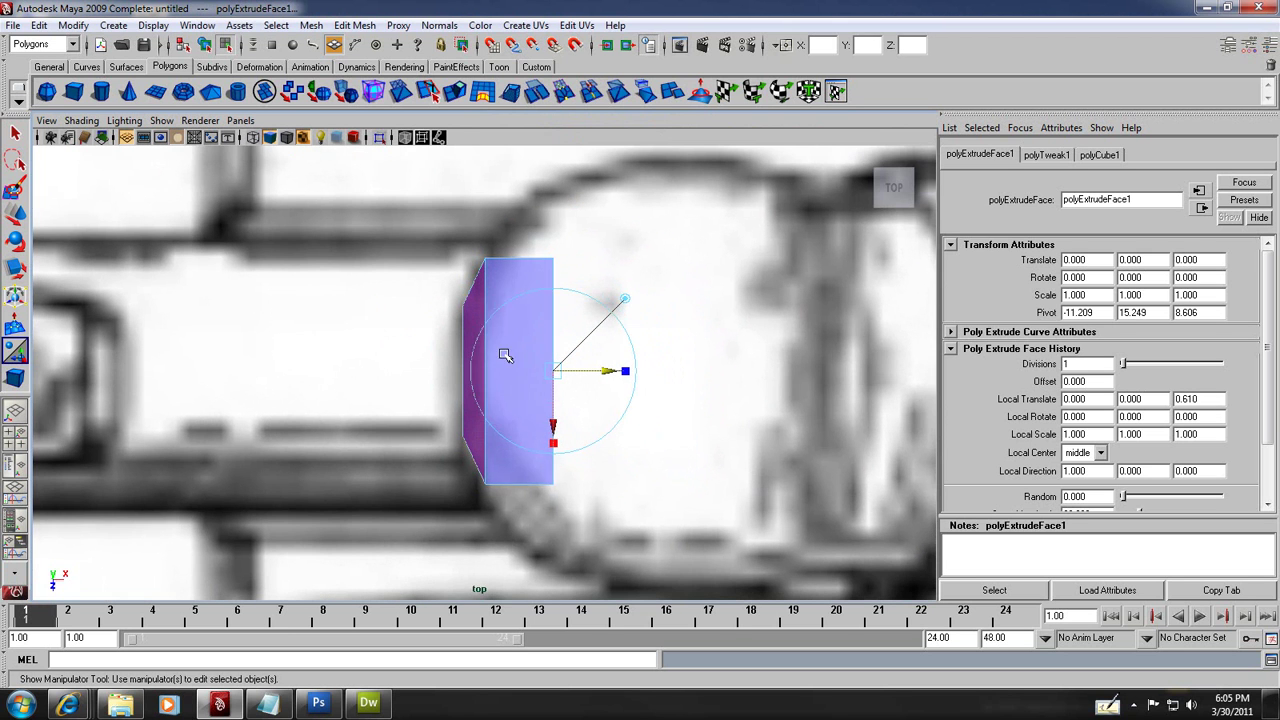
# Step: Move the extruded end's side vertices outward in the top view to the seat outline, the lower pair to Z about 10.42
pyautogui.moveTo(533, 337); pyautogui.dragTo(492, 338, button='right')
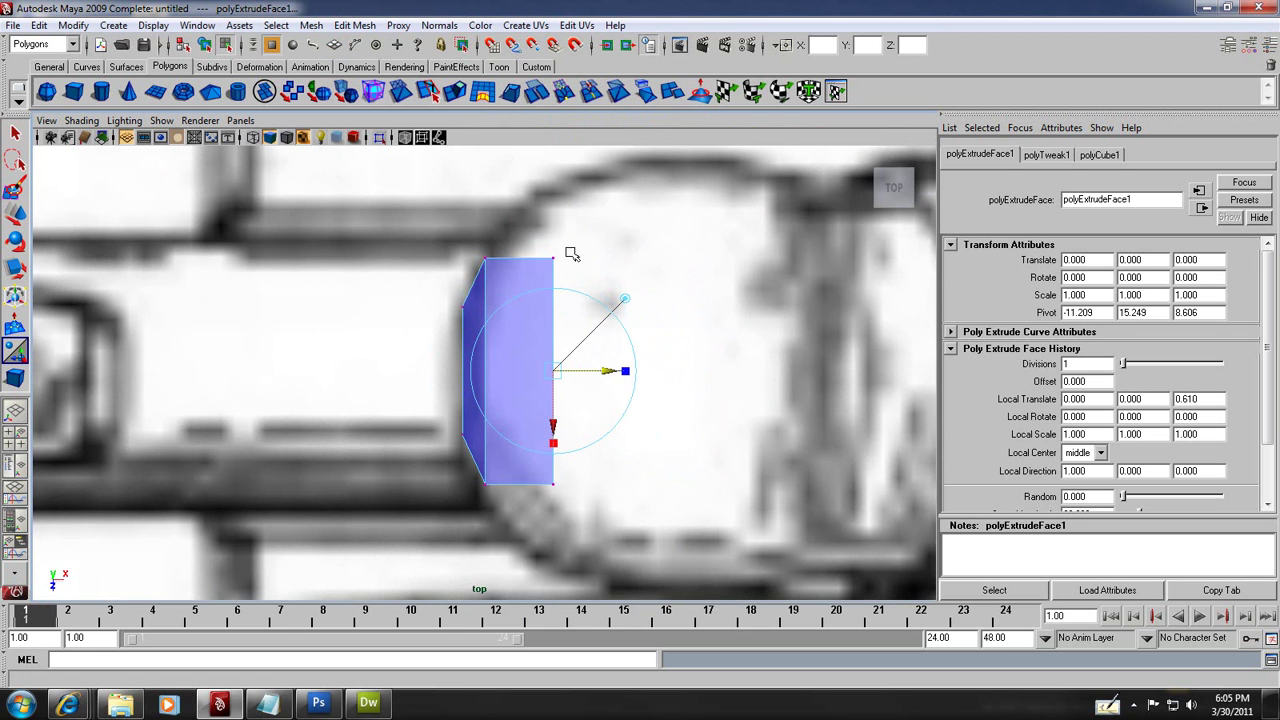
pyautogui.moveTo(560, 262); pyautogui.dragTo(500, 282)
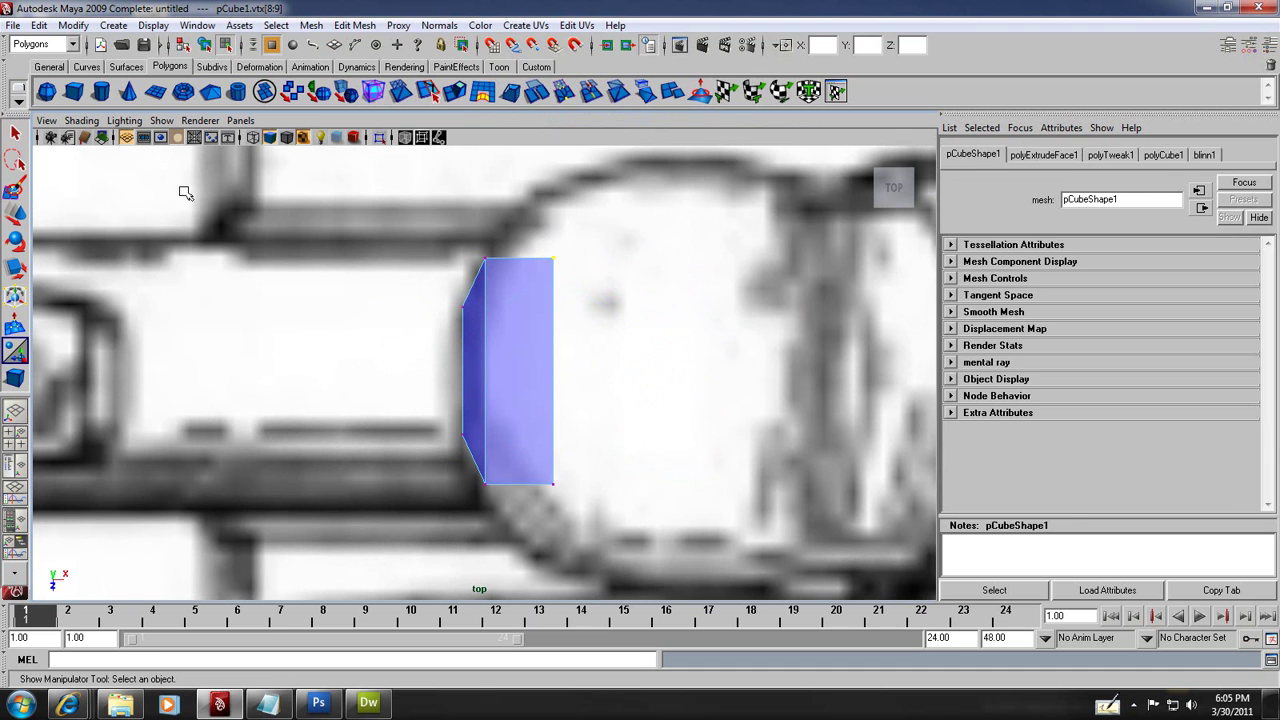
pyautogui.click(17, 214)
pyautogui.moveTo(554, 299); pyautogui.dragTo(554, 226)
pyautogui.moveTo(586, 457); pyautogui.dragTo(541, 613)
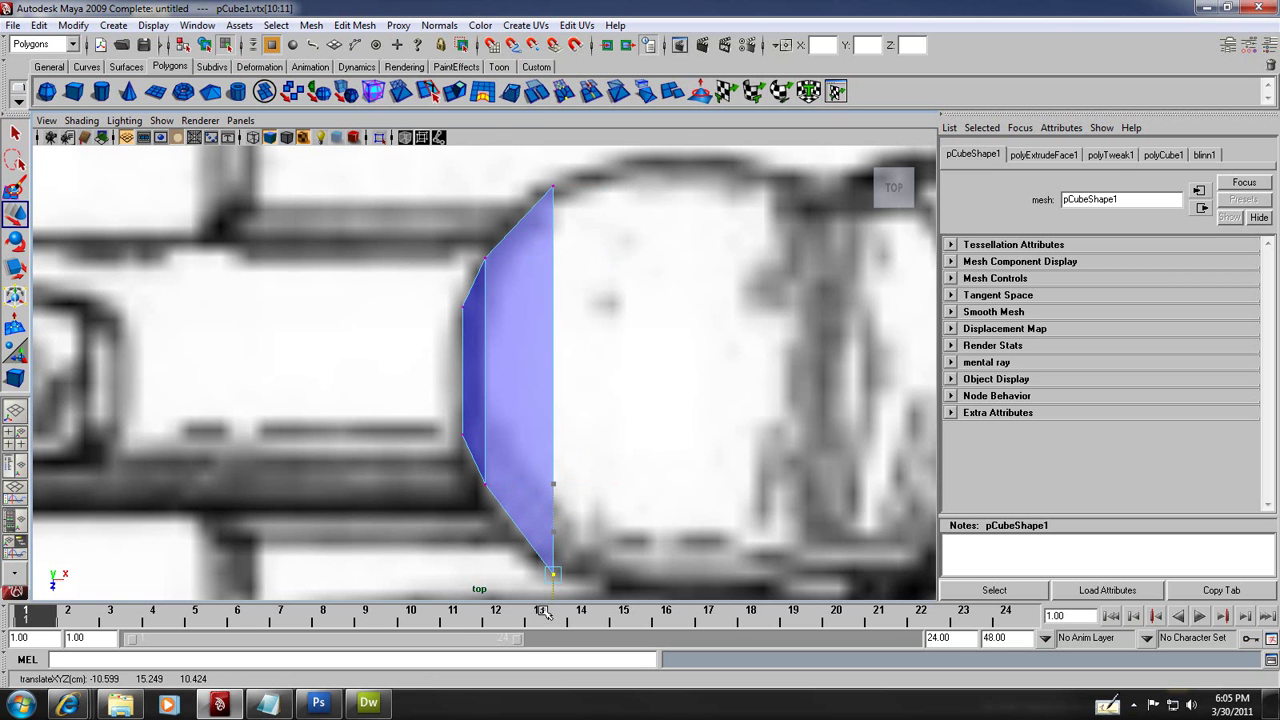
# Step: Try to lower the seat's rearmost upper vertices to Y about 15.98 in the front view
pyautogui.press('space')
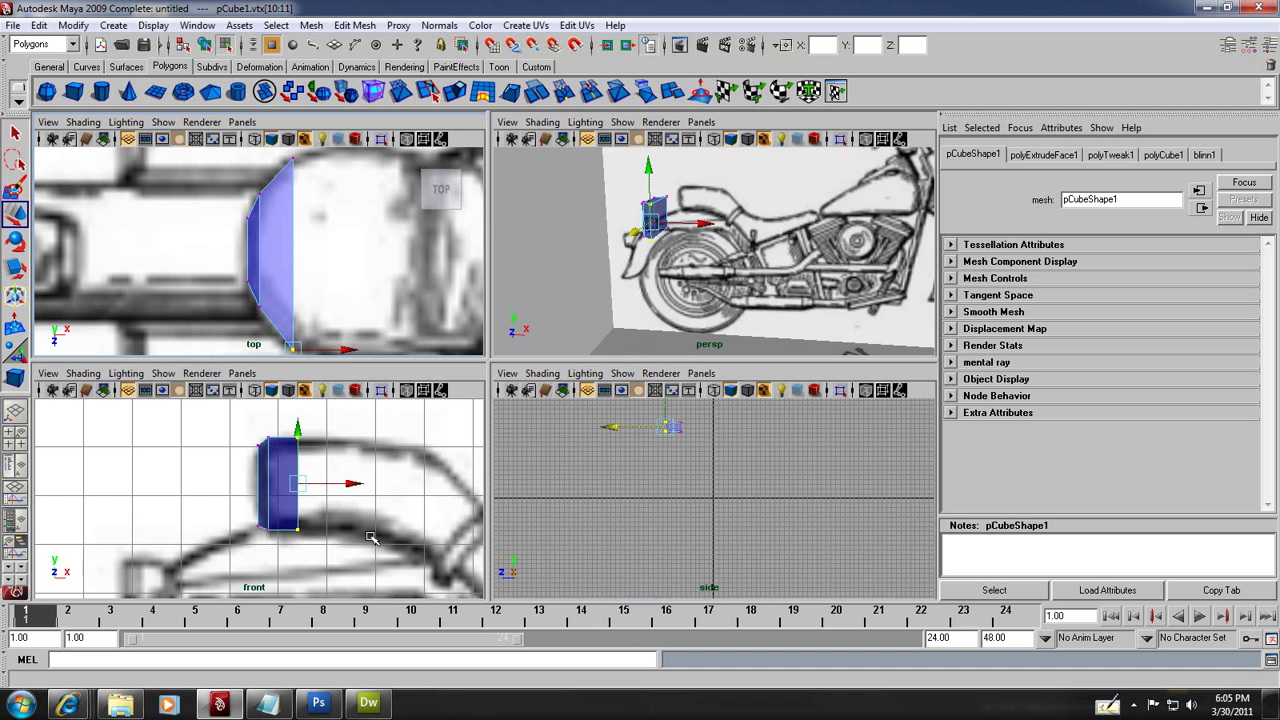
pyautogui.press('space')
pyautogui.scroll(2, 445, 440)
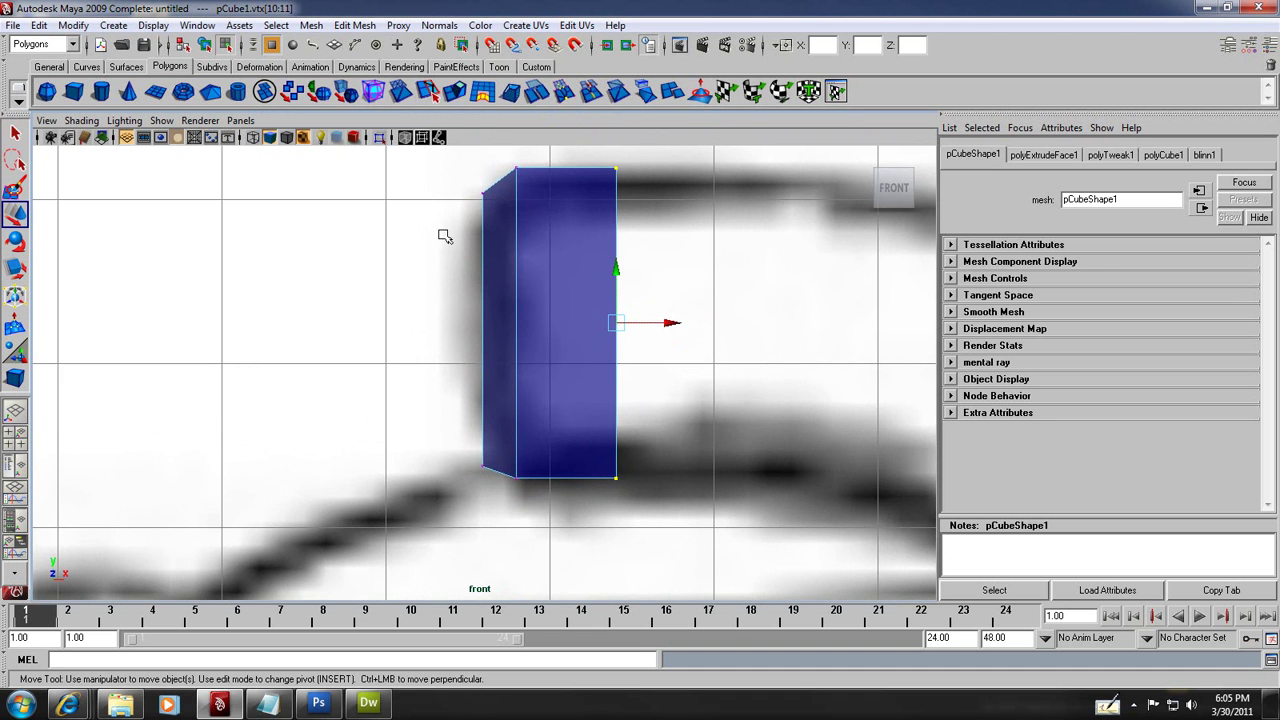
pyautogui.moveTo(435, 175); pyautogui.dragTo(500, 240)
pyautogui.moveTo(486, 170); pyautogui.dragTo(480, 176)
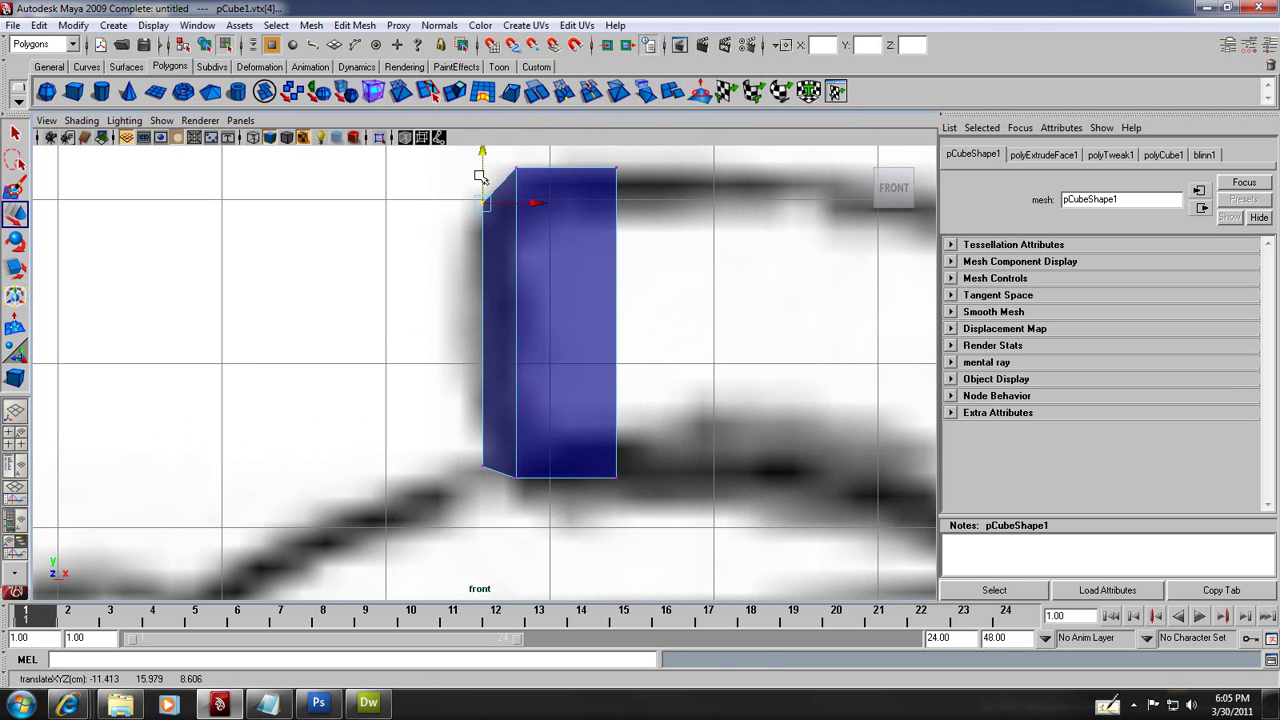
pyautogui.hotkey('ctrl', 'z')
# Step: Extrude the seat's front-facing face about 0.96 units forward in the top view
pyautogui.press('space')
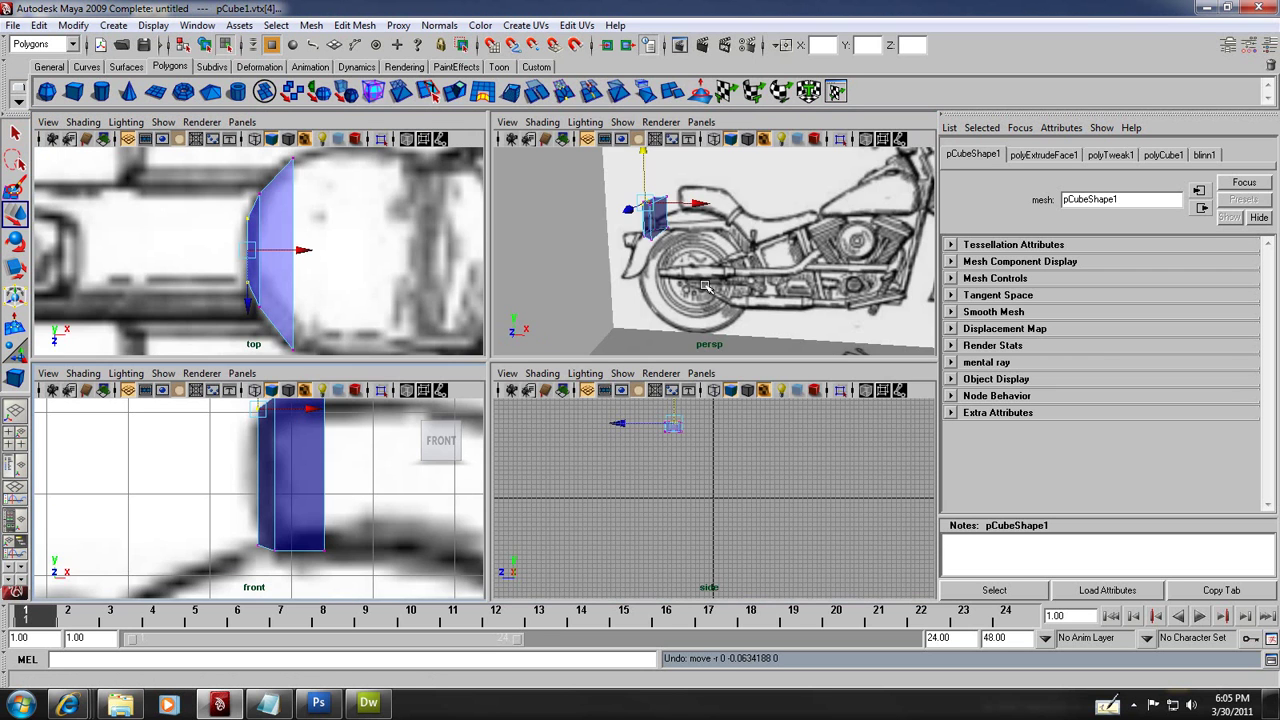
pyautogui.press('space')
pyautogui.keyDown('alt'); pyautogui.moveTo(612, 344); pyautogui.dragTo(553, 341); pyautogui.keyUp('alt')
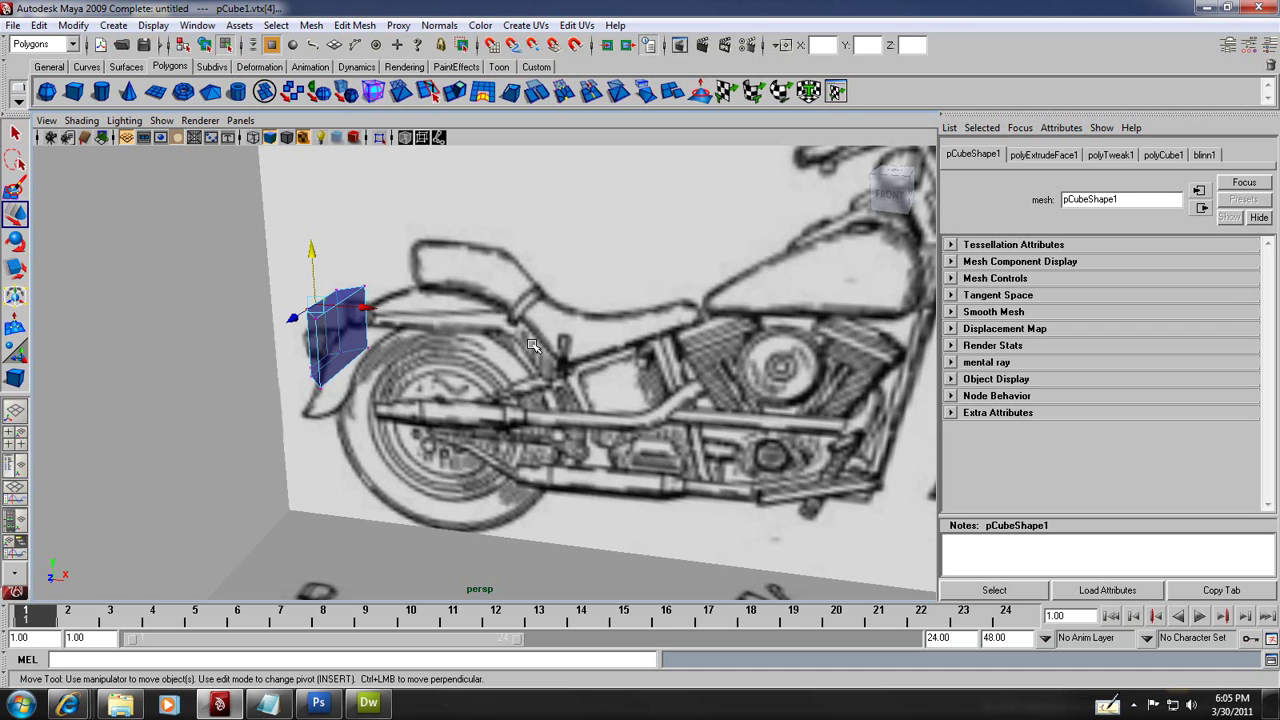
pyautogui.moveTo(353, 333)
pyautogui.mouseDown(button='right')
pyautogui.moveTo(358, 360)
pyautogui.moveTo(349, 341)
pyautogui.mouseUp(button='right')
pyautogui.click(349, 341)
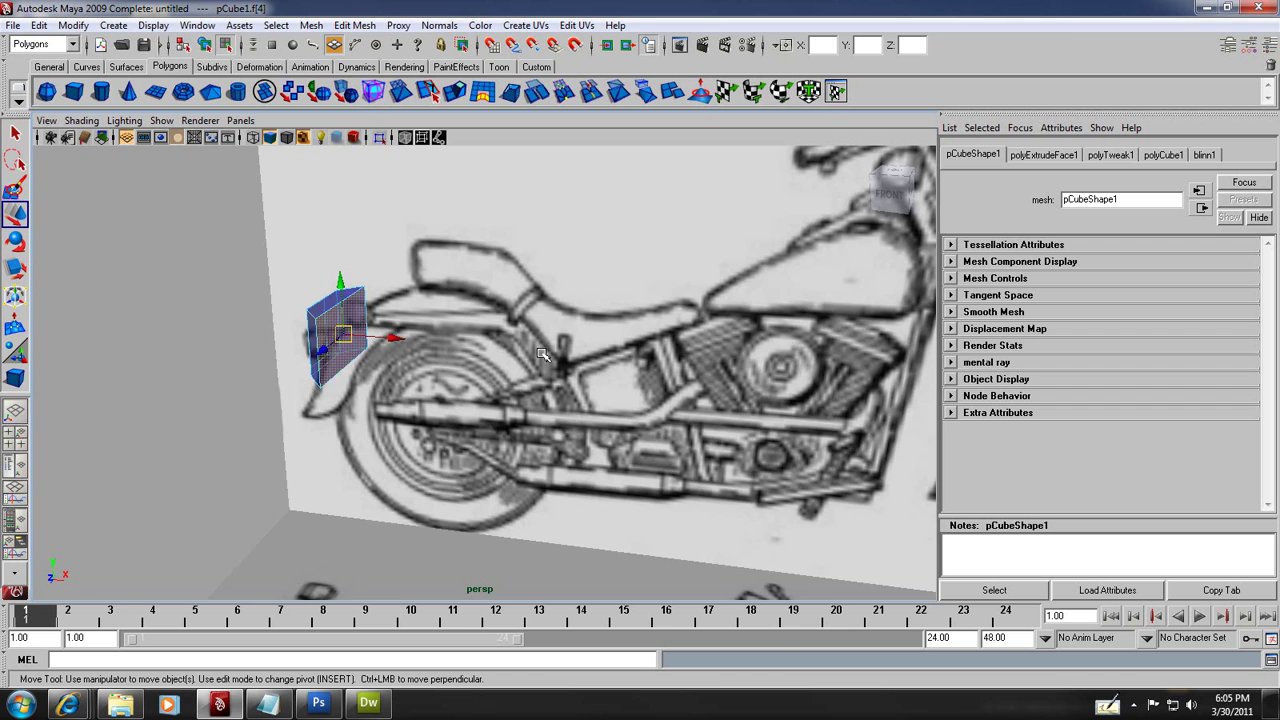
pyautogui.press('space')
pyautogui.press('space')
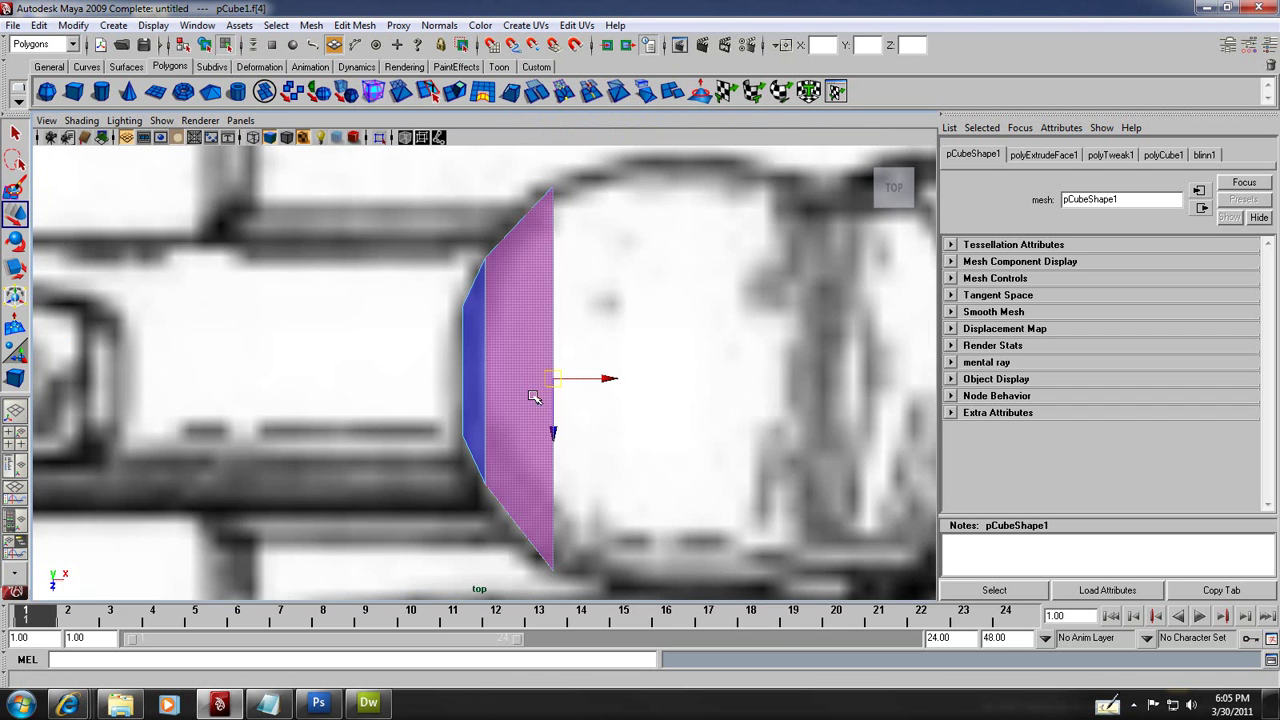
pyautogui.scroll(-3, 540, 400)
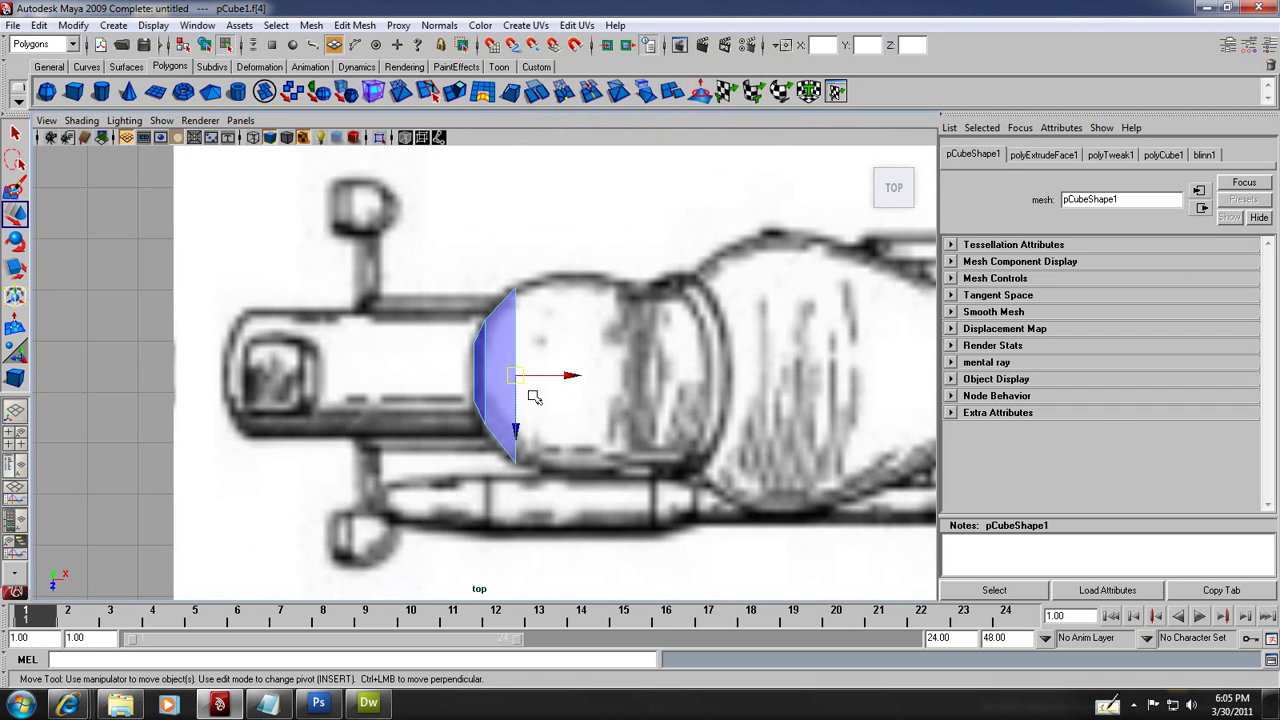
pyautogui.click(355, 25)
pyautogui.click(318, 74)
pyautogui.moveTo(571, 378); pyautogui.dragTo(620, 376)
pyautogui.scroll(3, 620, 380)
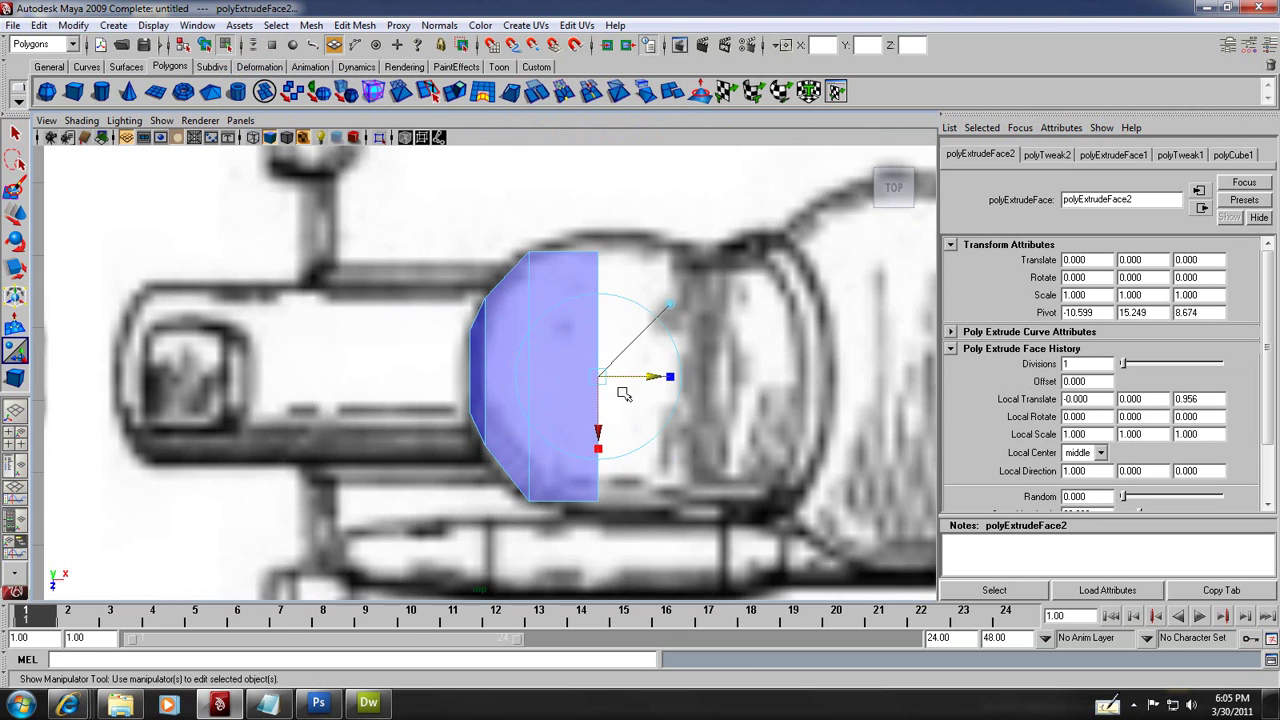
# Step: Widen the new front end by moving its side vertices outward to the seat outline, the lower pair to Z about 10.68
pyautogui.scroll(1, 618, 388)
pyautogui.moveTo(602, 260); pyautogui.dragTo(564, 261, button='right')
pyautogui.moveTo(635, 213); pyautogui.dragTo(610, 266)
pyautogui.click(15, 213)
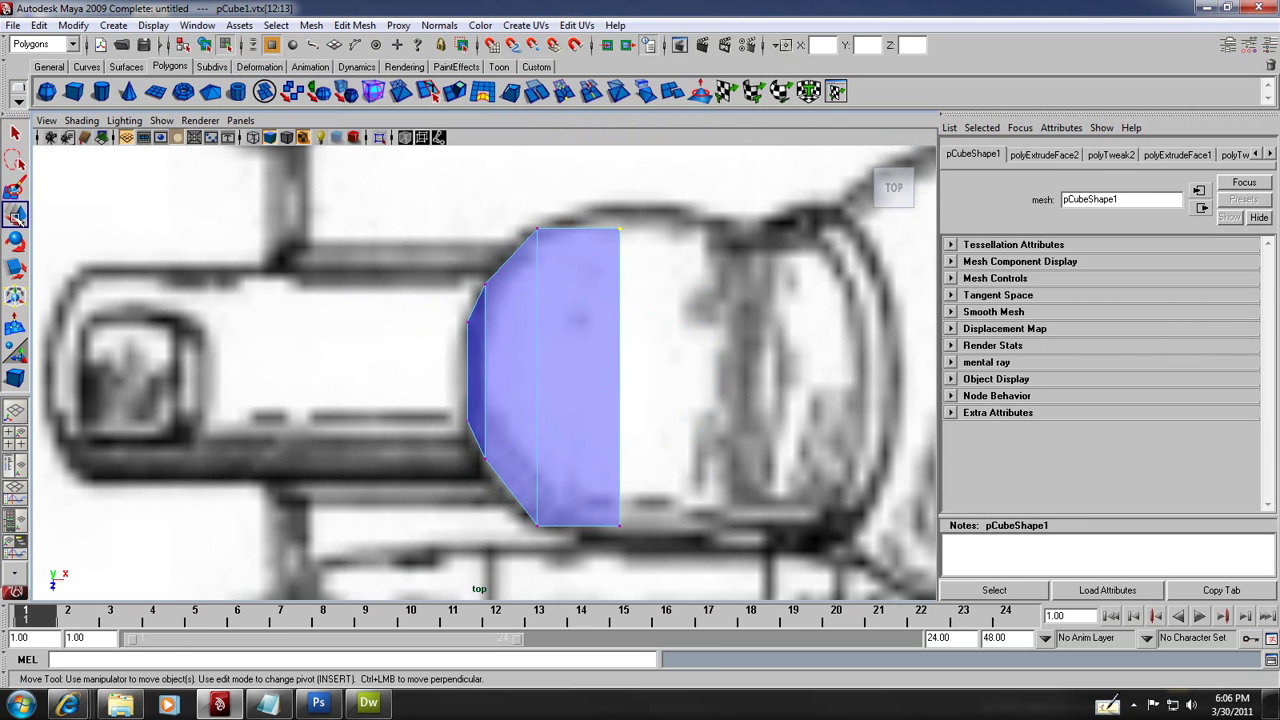
pyautogui.moveTo(620, 282); pyautogui.dragTo(620, 261)
pyautogui.moveTo(637, 503); pyautogui.dragTo(619, 577)
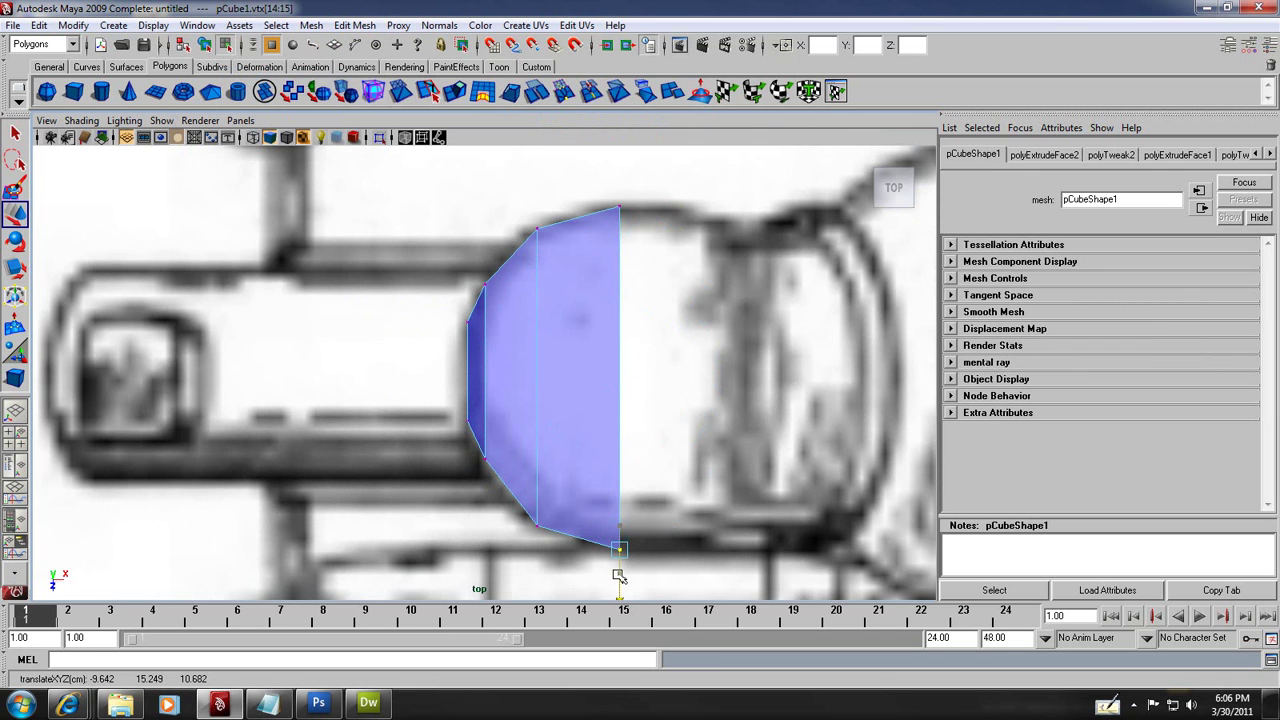
pyautogui.rightClick(568, 323)
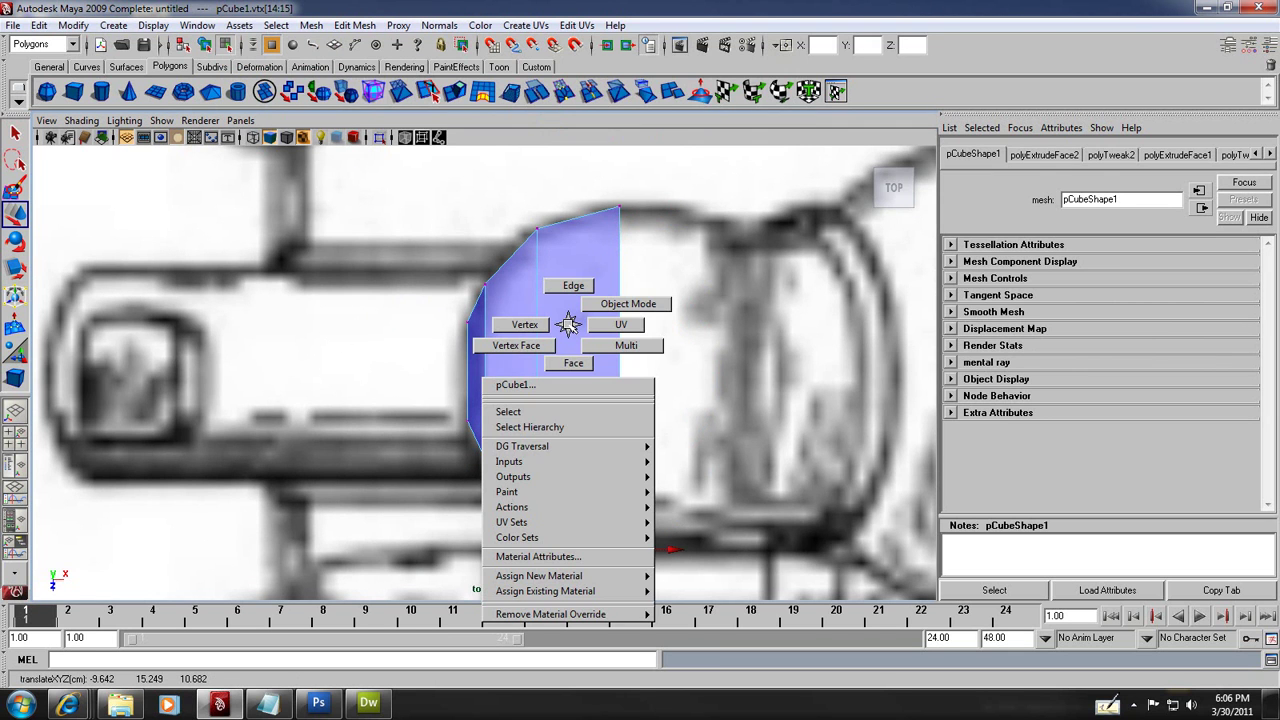
pyautogui.click(568, 324)
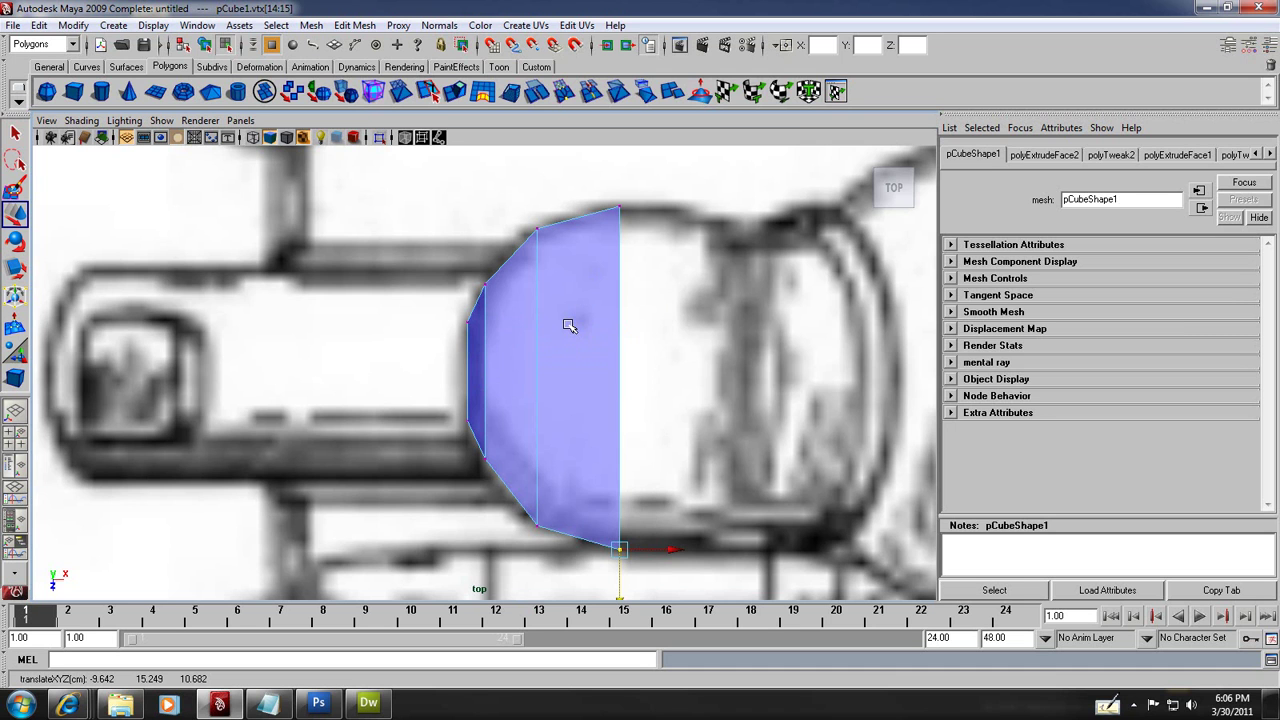
pyautogui.moveTo(568, 325); pyautogui.dragTo(528, 330, button='right')
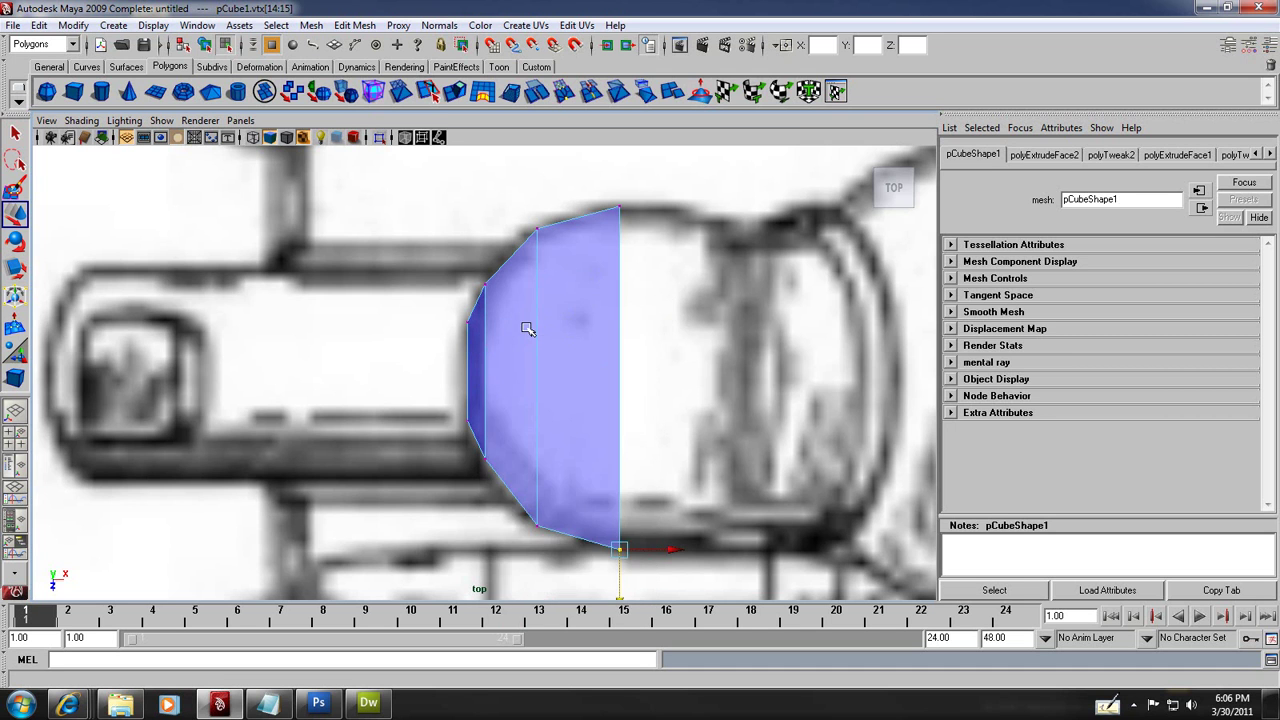
# Step: In the front view, lower the upper vertices second from the rear to Y about 16.15 and the frontmost ones to about 16.16
pyautogui.press('space')
pyautogui.press('space')
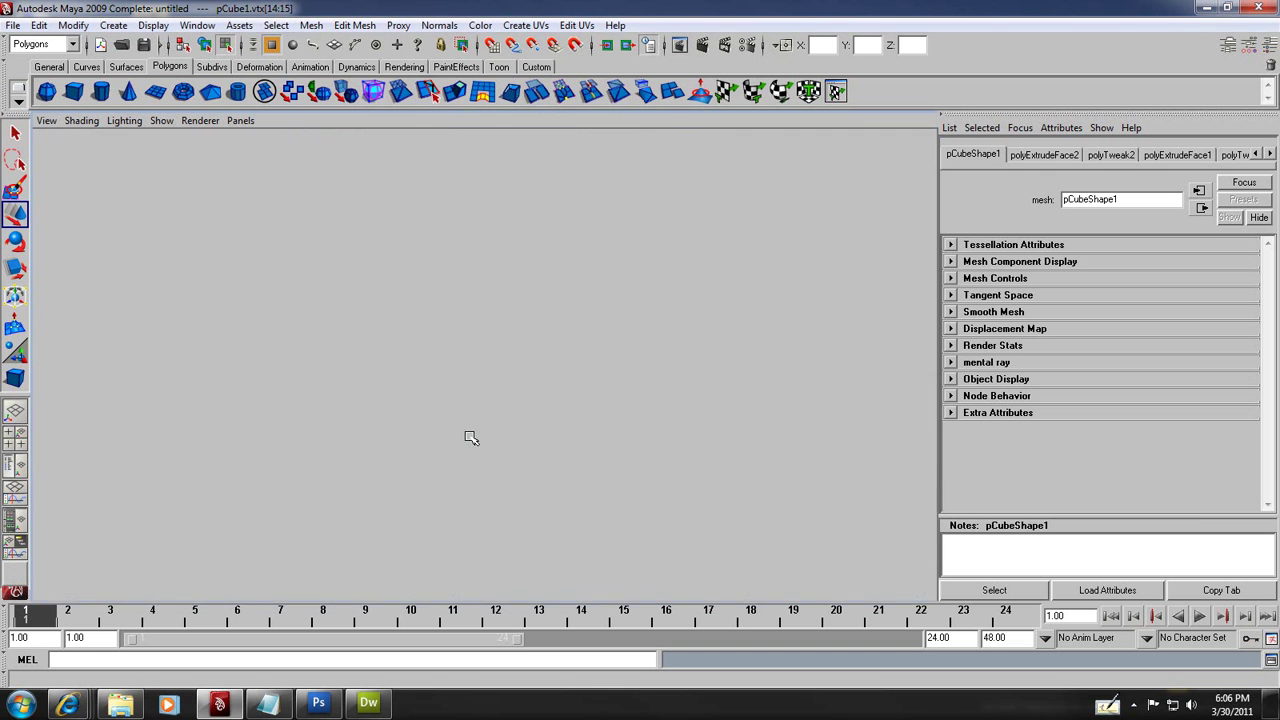
pyautogui.scroll(4, 476, 432)
pyautogui.press('space')
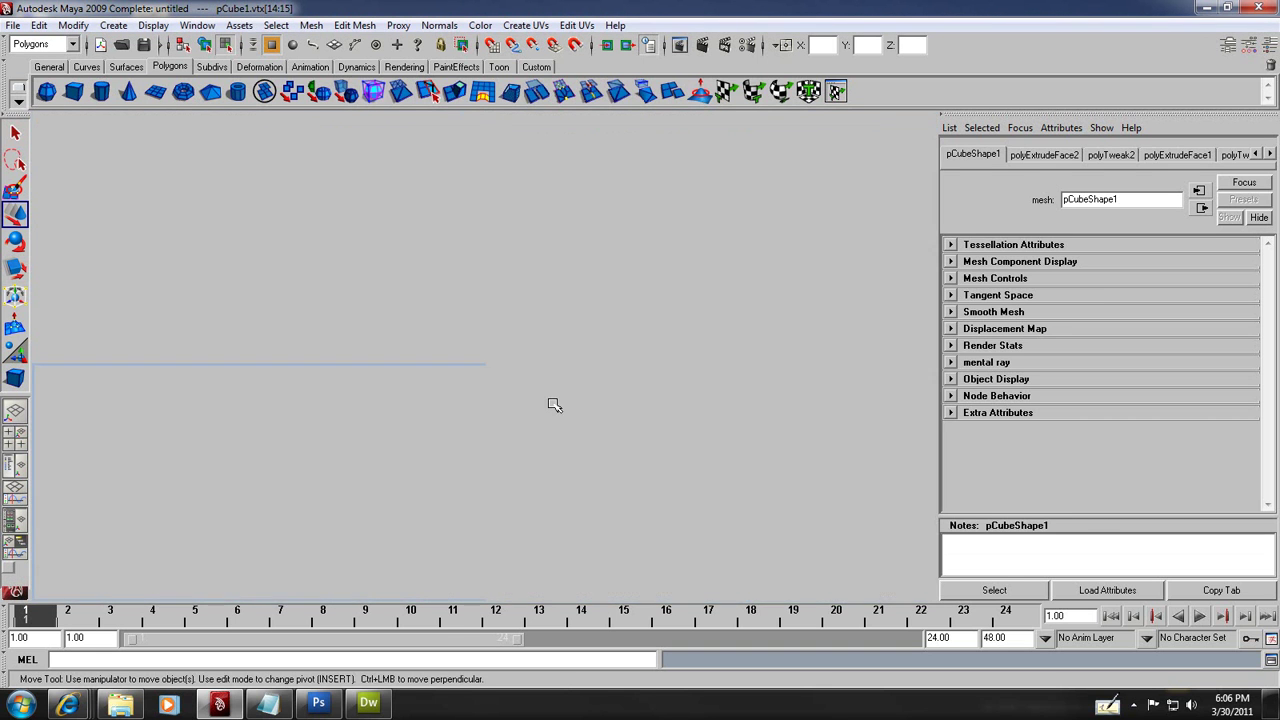
pyautogui.press('space')
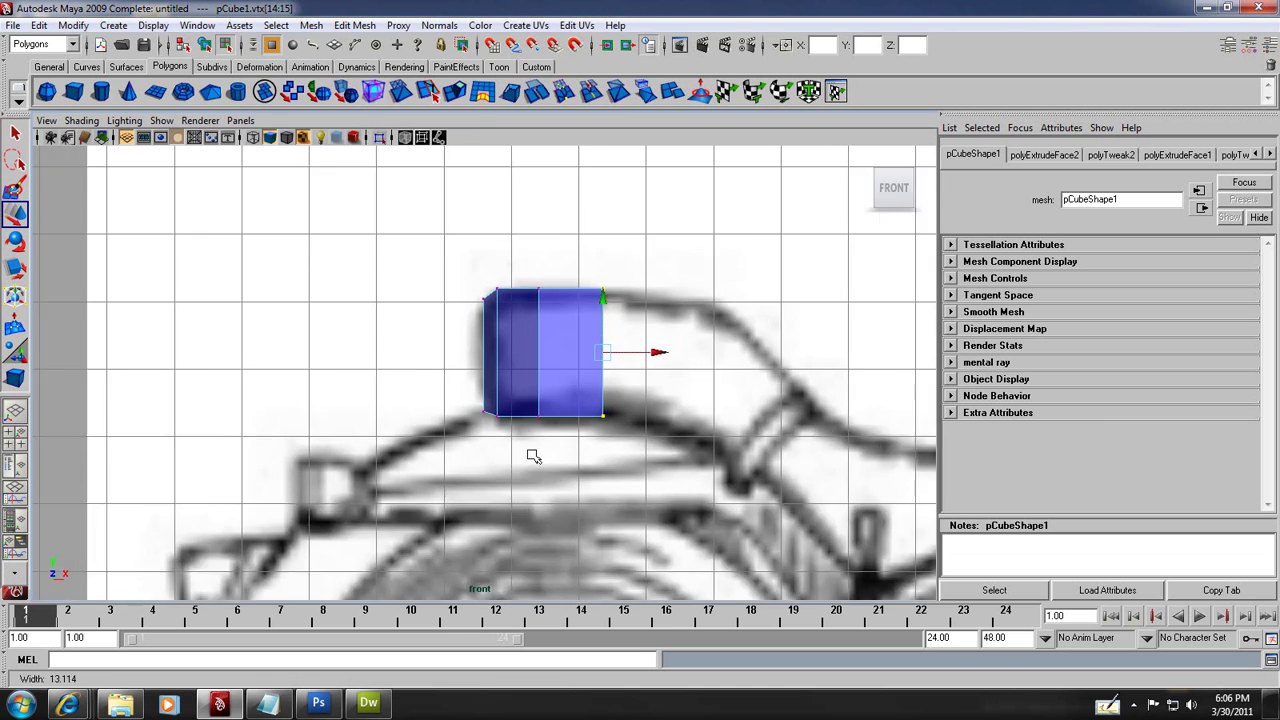
pyautogui.scroll(3, 532, 453)
pyautogui.scroll(2, 533, 455)
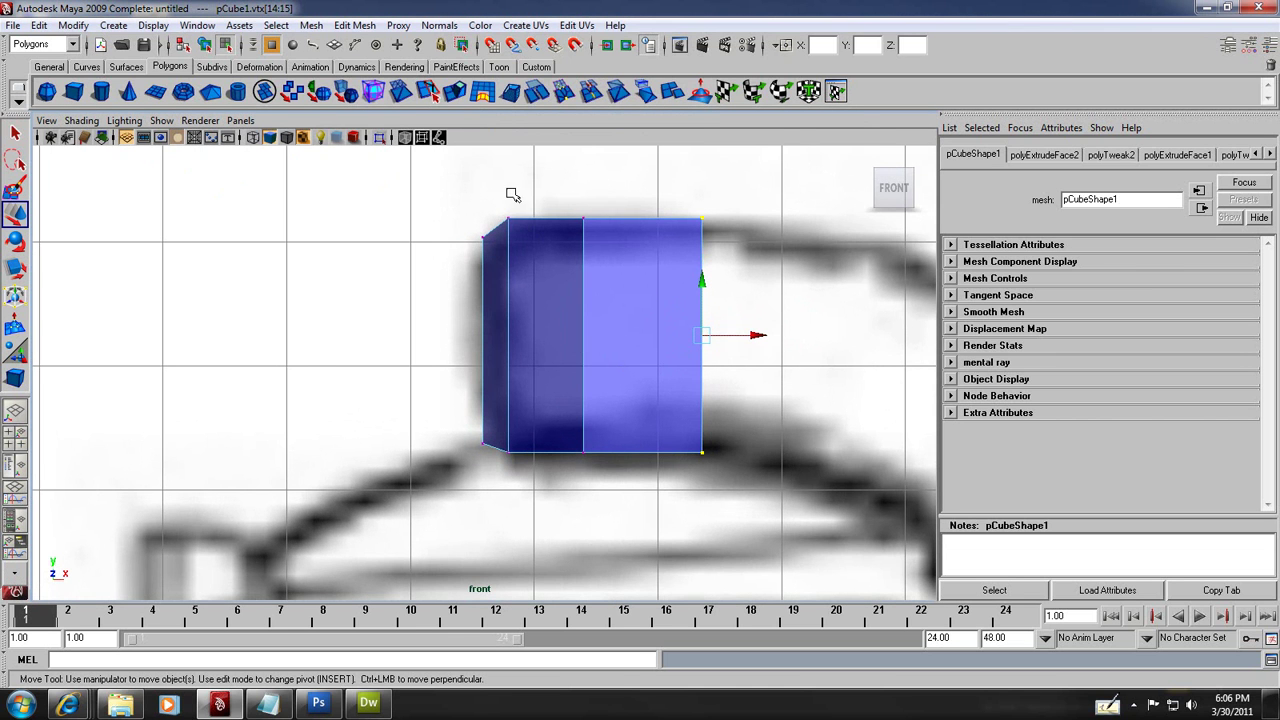
pyautogui.click(509, 220)
pyautogui.moveTo(511, 182); pyautogui.dragTo(511, 188)
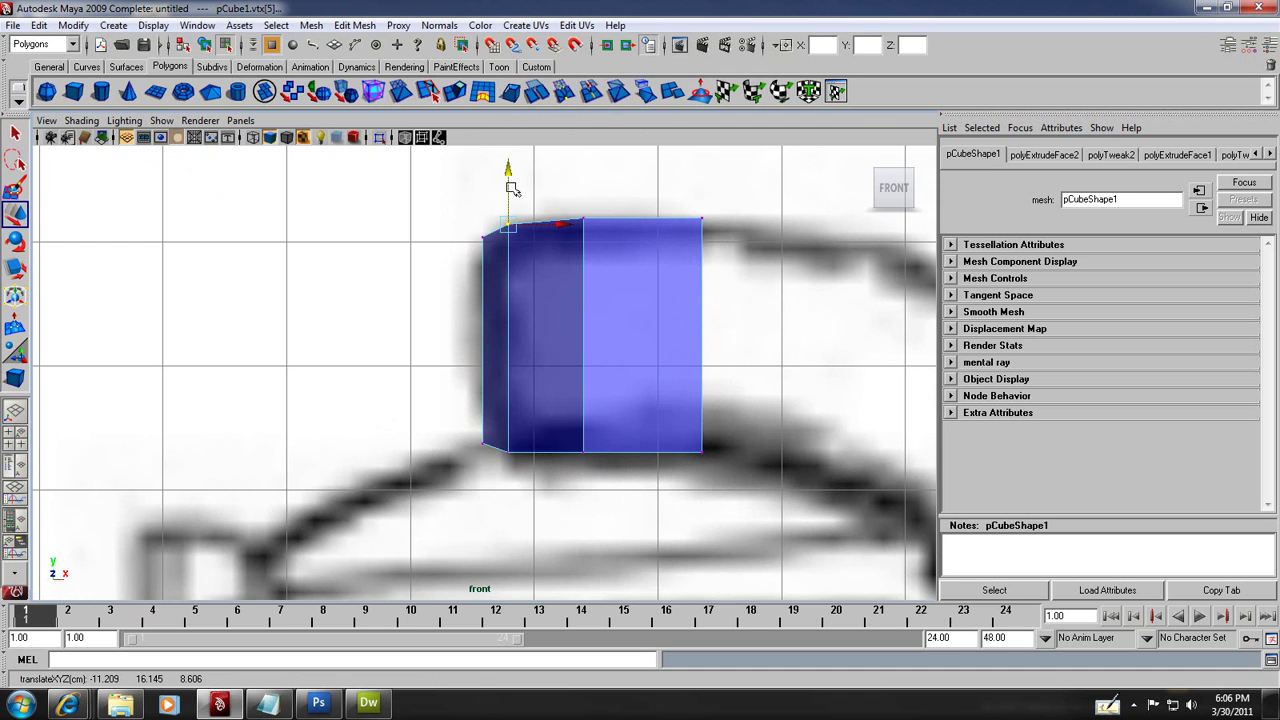
pyautogui.click(701, 219)
pyautogui.click(703, 180)
pyautogui.moveTo(703, 180); pyautogui.dragTo(705, 185)
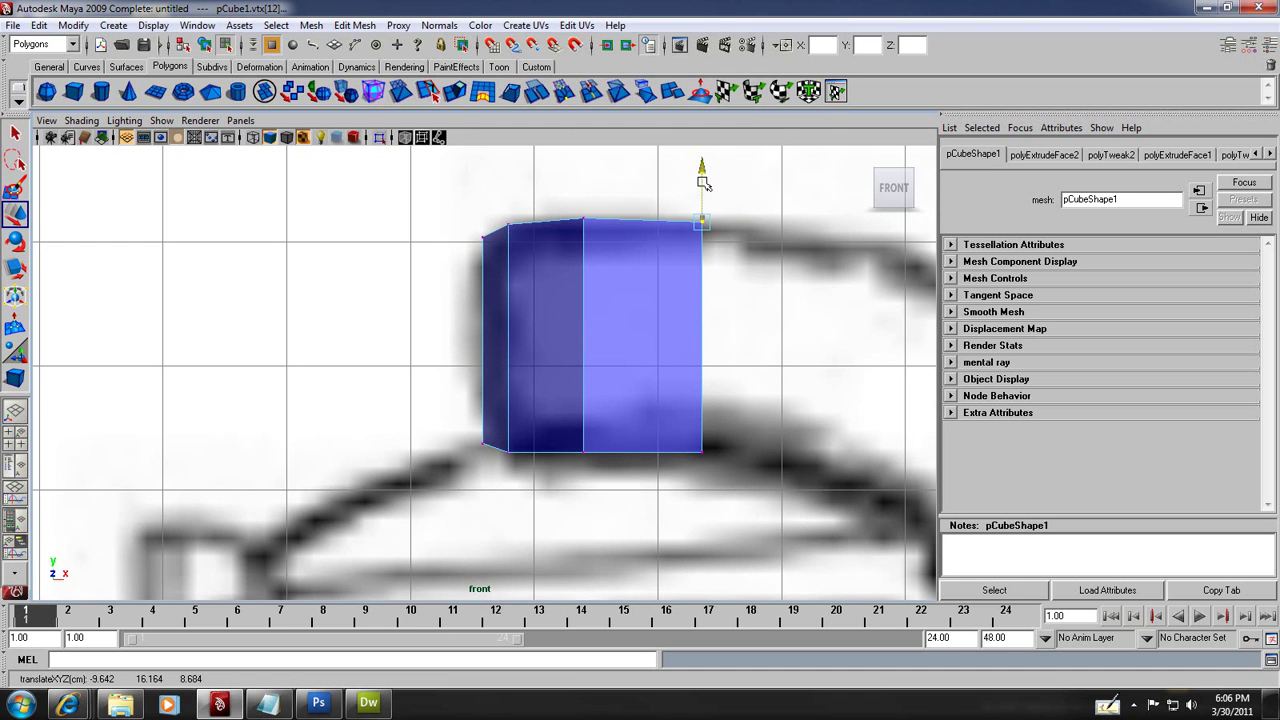
# Step: Raise the bottom vertices of the two forward vertex columns slightly, the frontmost ones to Y about 14.34
pyautogui.press('space')
pyautogui.press('space')
pyautogui.click(582, 448)
pyautogui.moveTo(581, 443); pyautogui.dragTo(589, 413)
pyautogui.click(701, 446)
pyautogui.moveTo(702, 421); pyautogui.dragTo(704, 423)
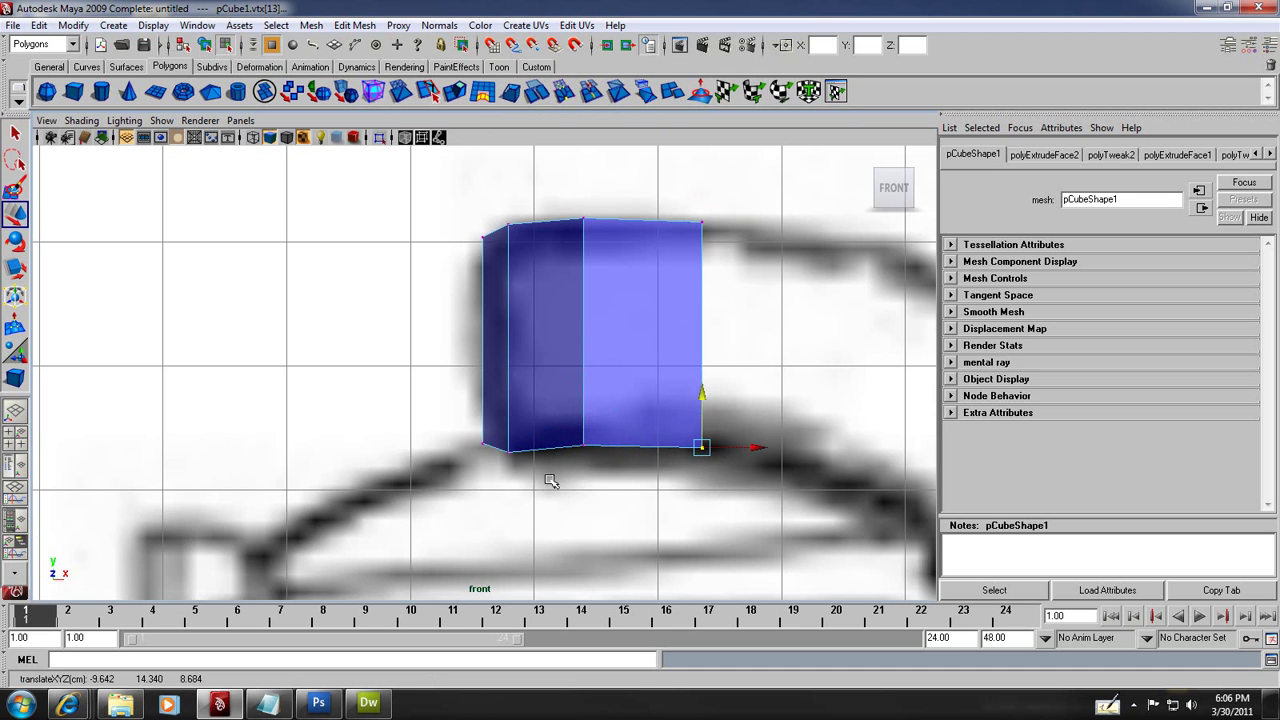
# Step: Round the seat's rear end by raising its two rearmost bottom corners and lowering the rearmost upper vertices to Y about 15.93
pyautogui.click(508, 449)
pyautogui.moveTo(510, 421); pyautogui.dragTo(495, 384)
pyautogui.moveTo(474, 216); pyautogui.dragTo(494, 264)
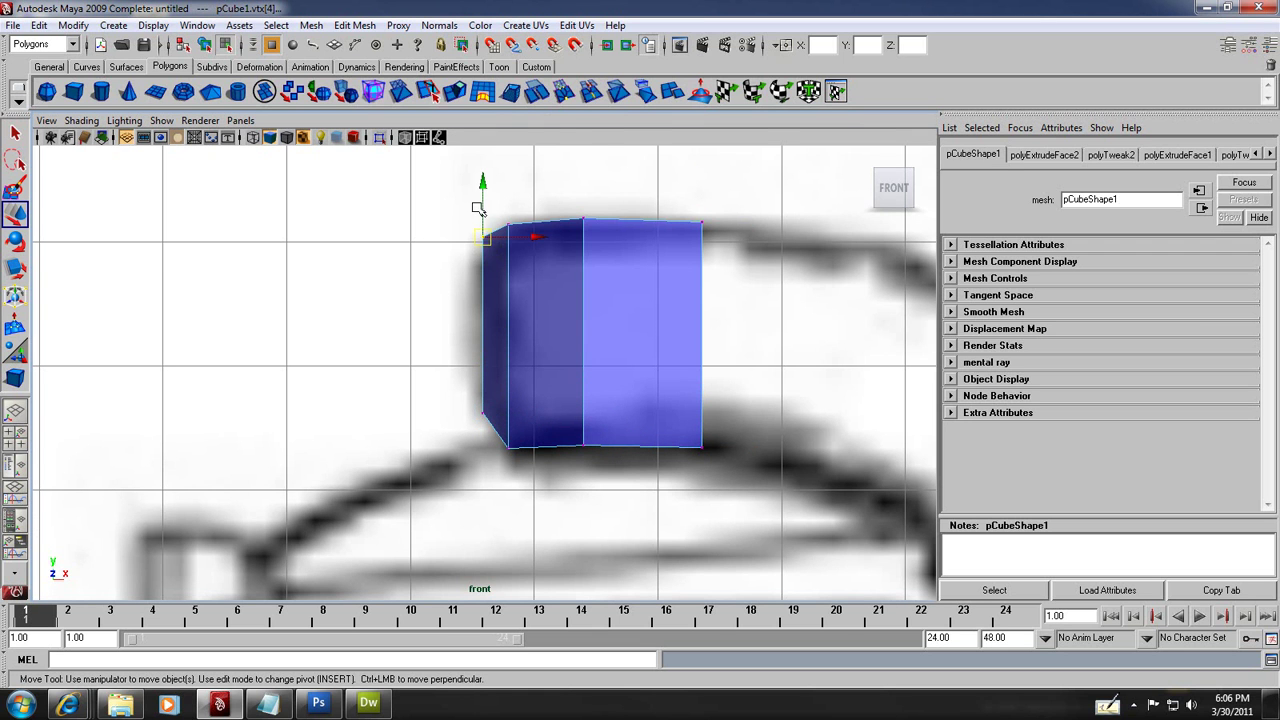
pyautogui.moveTo(483, 197); pyautogui.dragTo(485, 212)
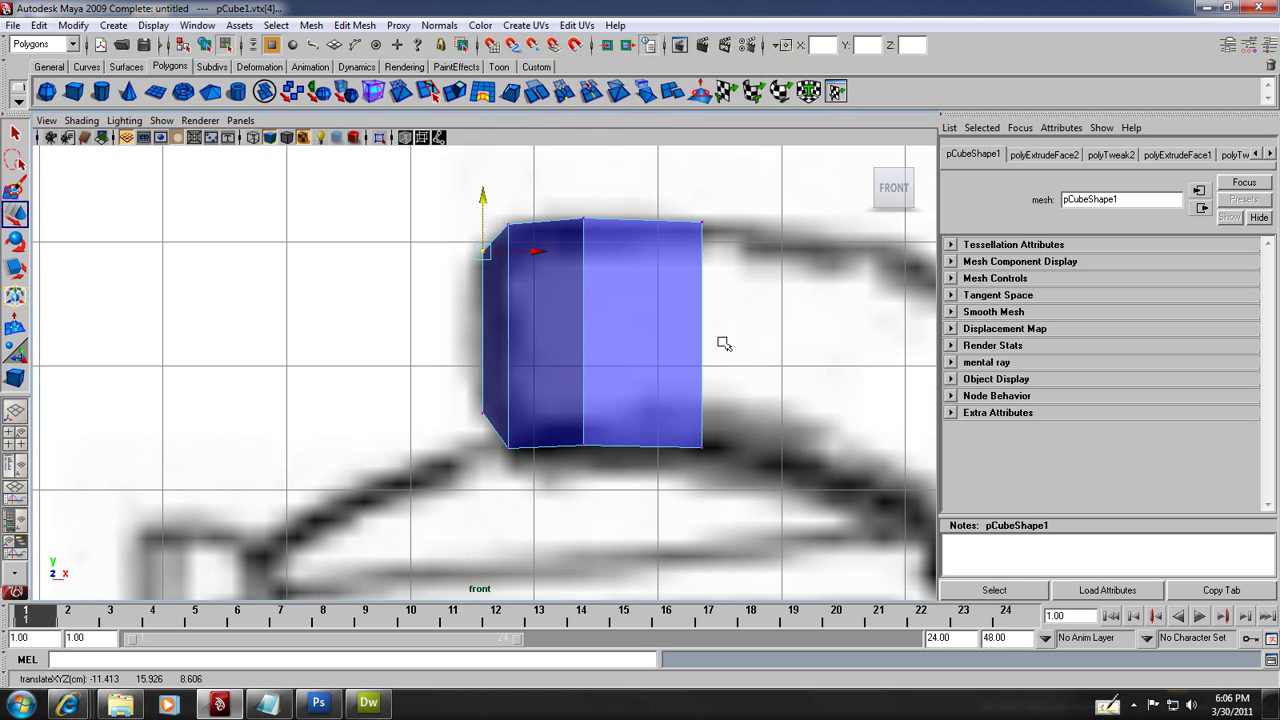
# Step: Extrude the front-facing face about 1.06 units forward in the top view and narrow it to a local X scale of about 0.95
pyautogui.press('space')
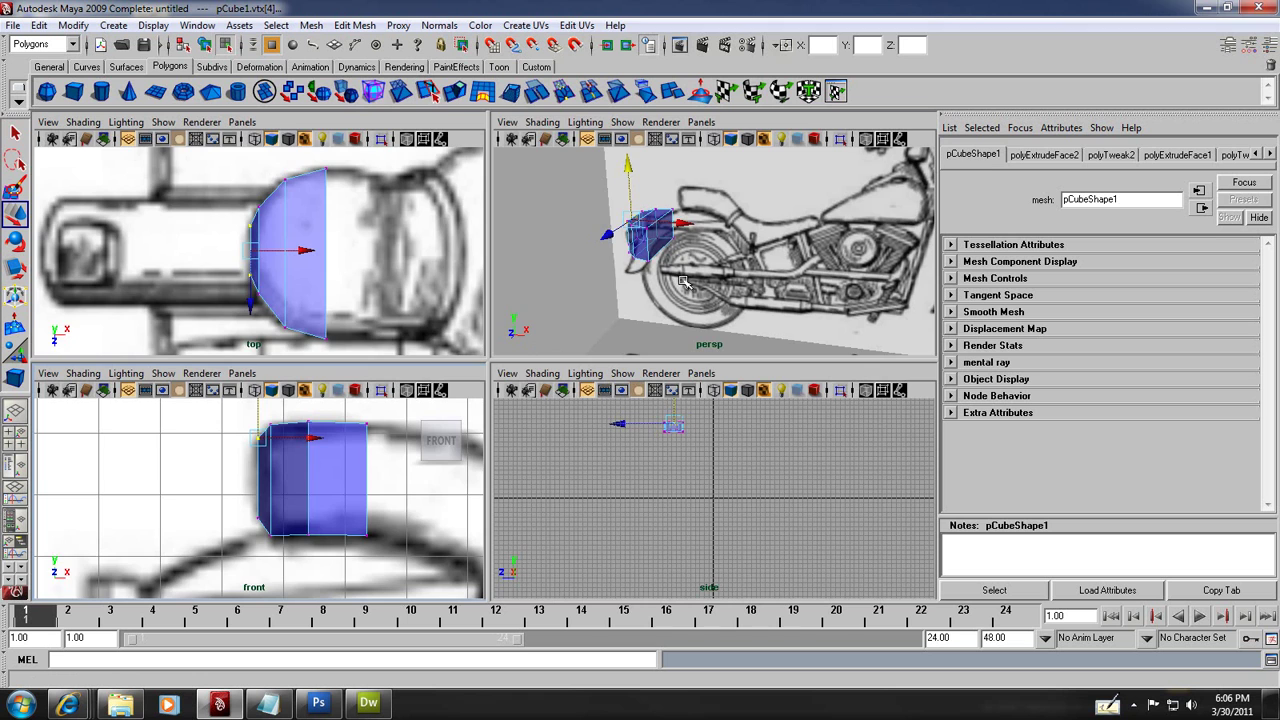
pyautogui.press('space')
pyautogui.moveTo(368, 320); pyautogui.dragTo(368, 352, button='right')
pyautogui.press('space')
pyautogui.press('space')
pyautogui.scroll(-6, 690, 418)
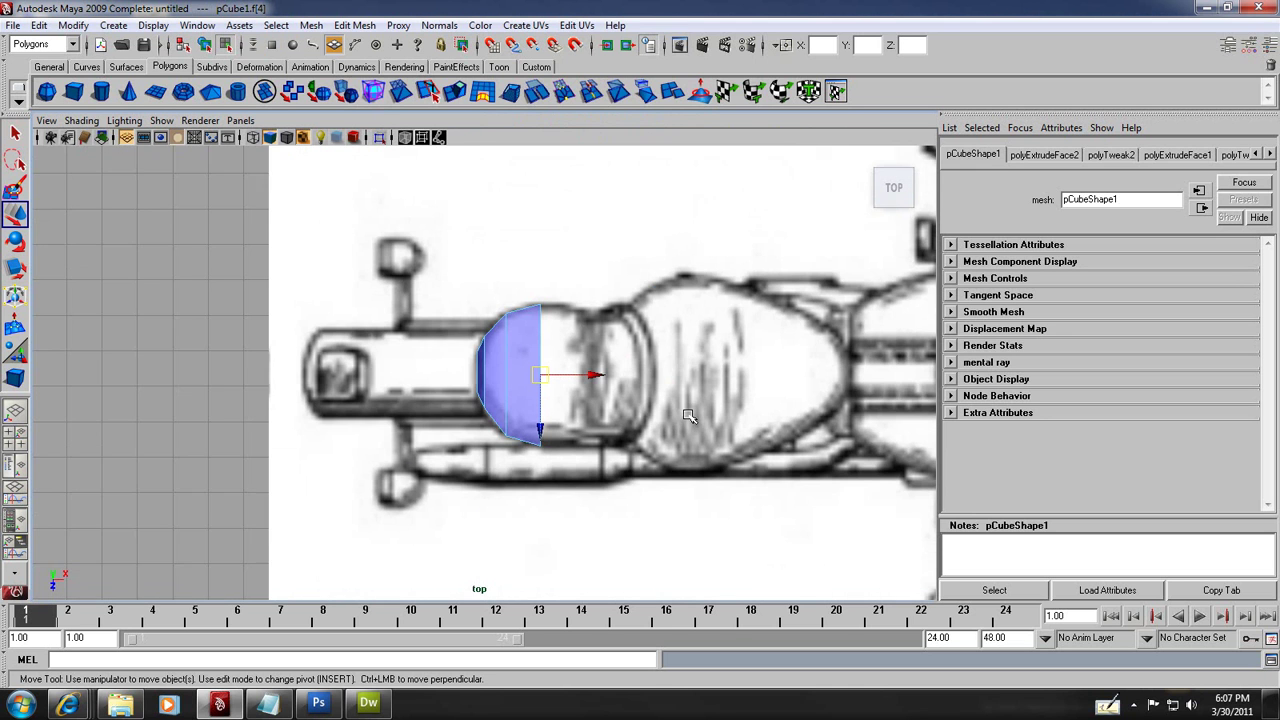
pyautogui.click(355, 25)
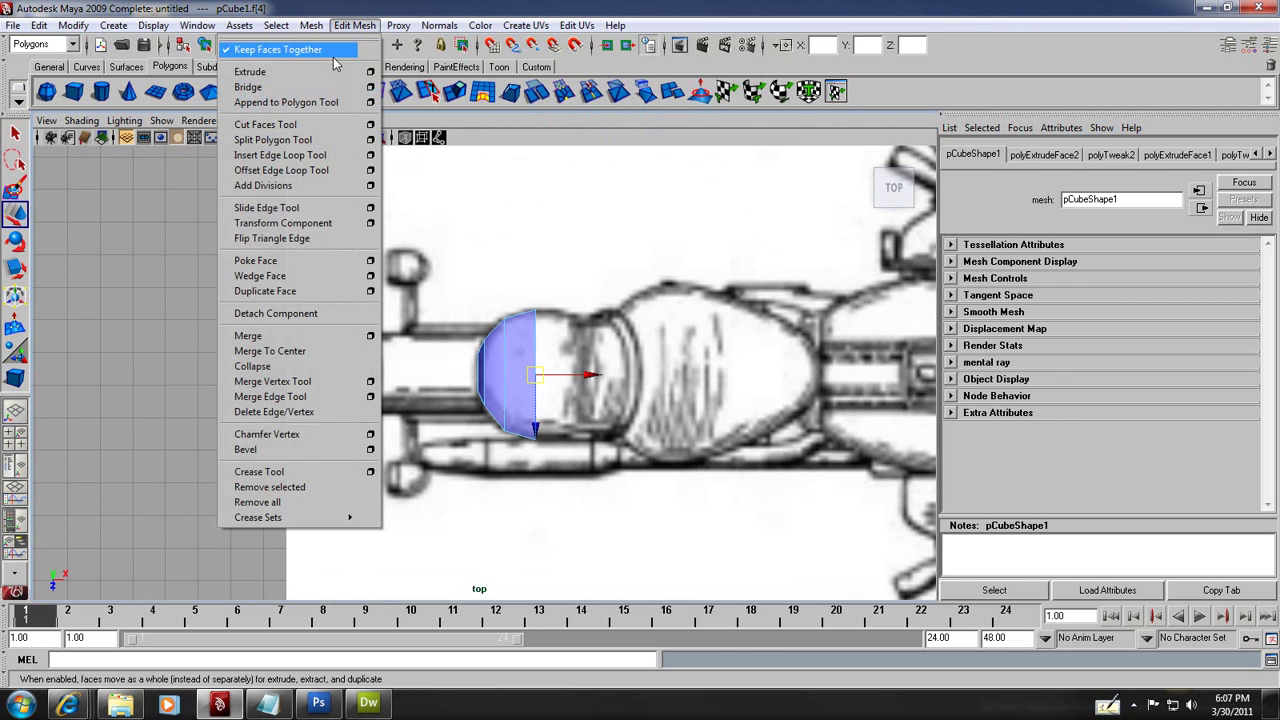
pyautogui.click(258, 68)
pyautogui.moveTo(590, 376); pyautogui.dragTo(625, 378)
pyautogui.scroll(3, 630, 385)
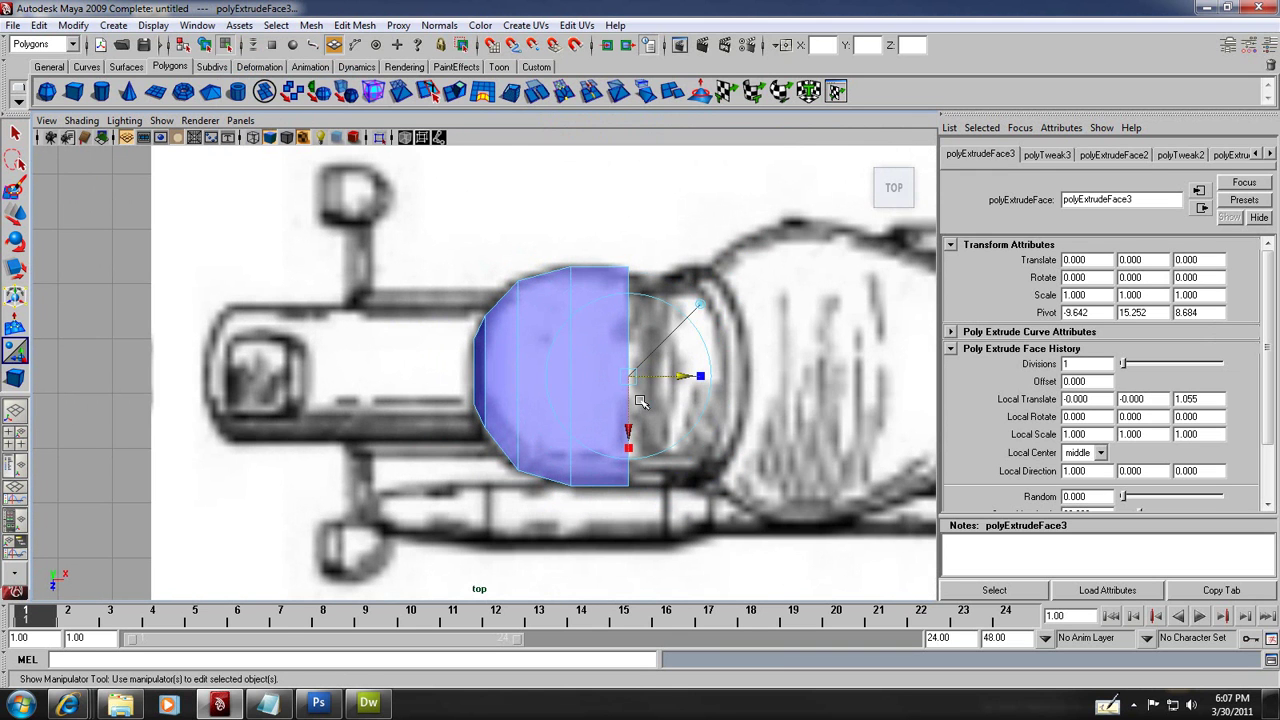
pyautogui.moveTo(630, 445); pyautogui.dragTo(634, 447)
# Step: In the front view, lower the frontmost upper vertices to Y about 16.01 and the frontmost bottom vertices to about 14.07
pyautogui.press('space')
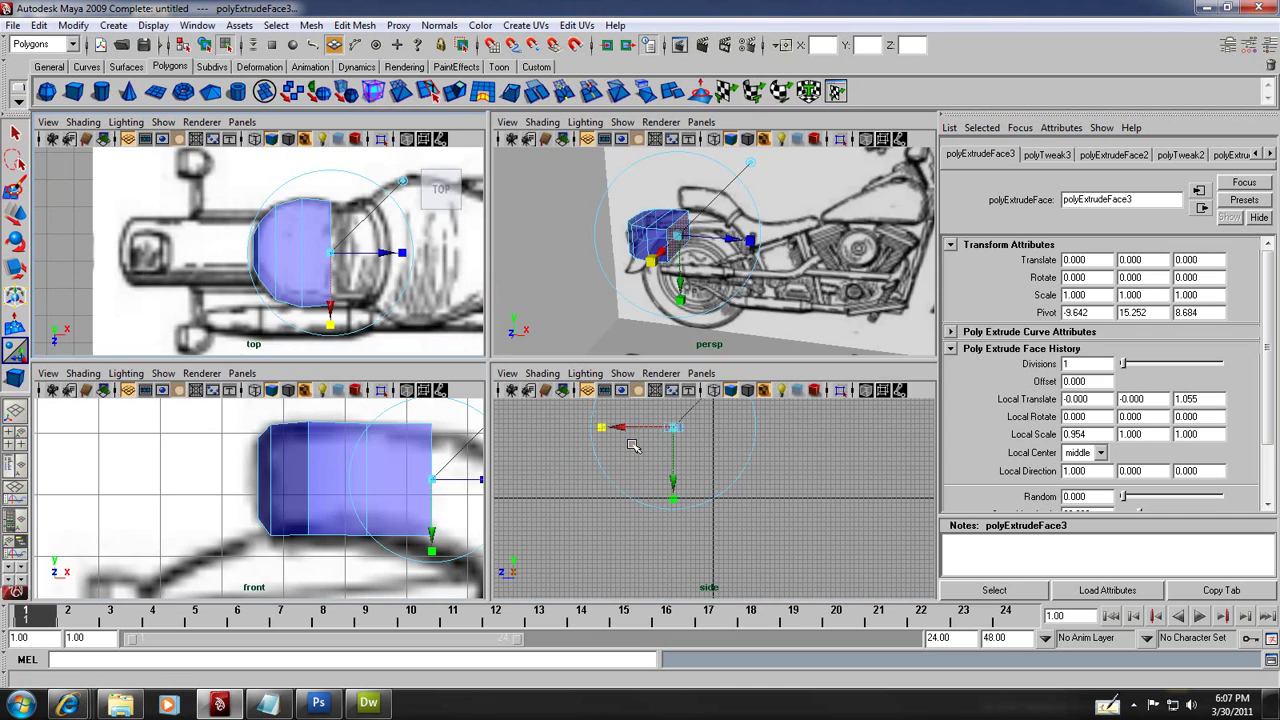
pyautogui.press('space')
pyautogui.scroll(-5, 649, 384)
pyautogui.scroll(3, 650, 386)
pyautogui.moveTo(663, 324); pyautogui.dragTo(686, 251, button='right')
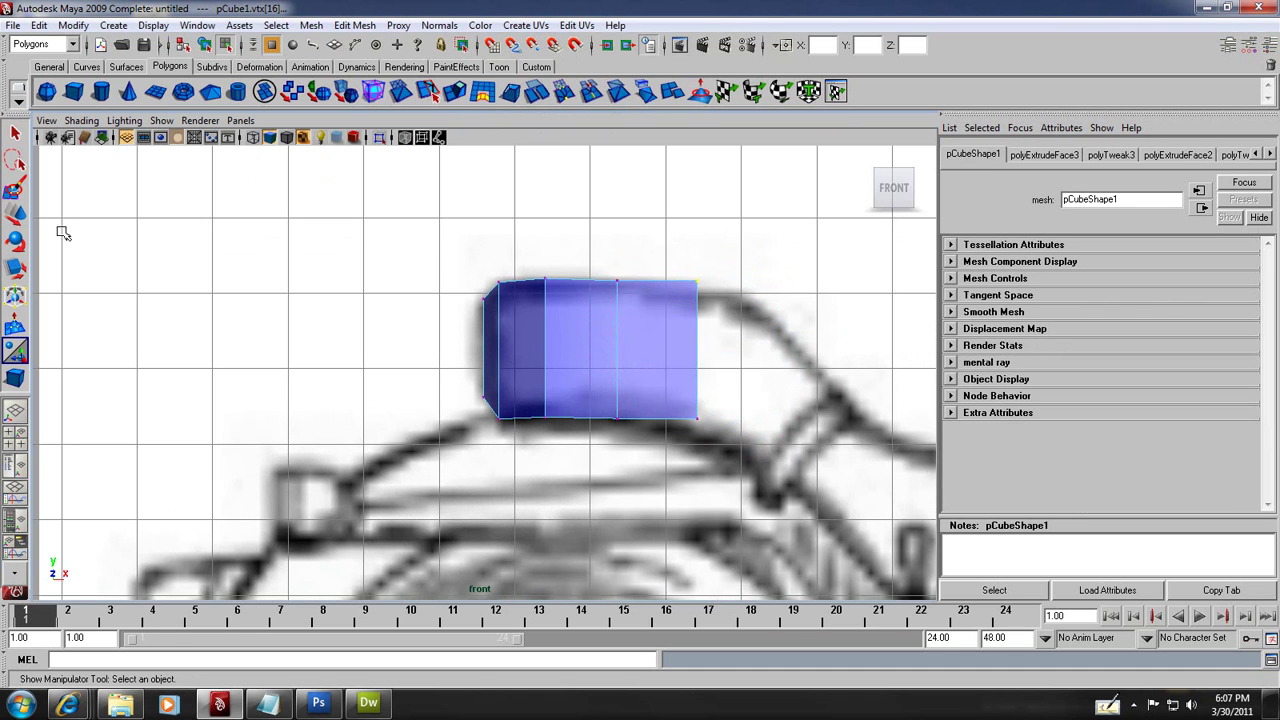
pyautogui.click(15, 213)
pyautogui.moveTo(697, 240); pyautogui.dragTo(700, 250)
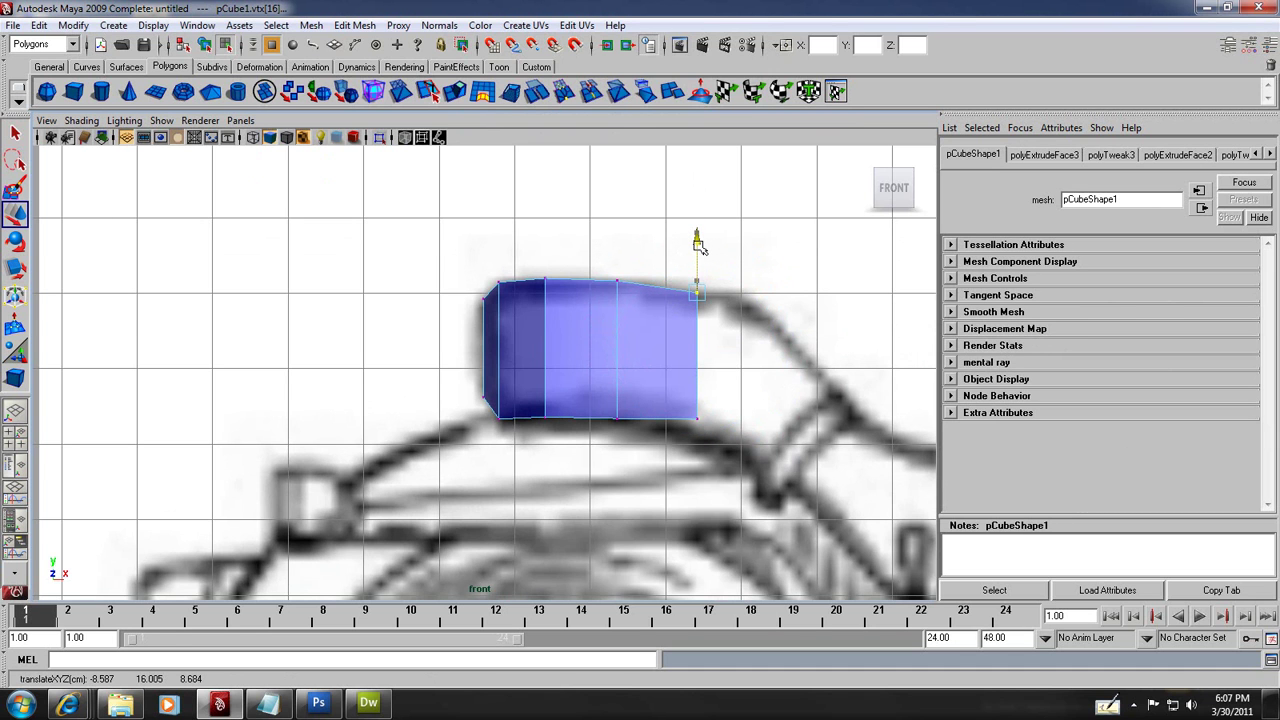
pyautogui.moveTo(686, 434); pyautogui.dragTo(695, 390)
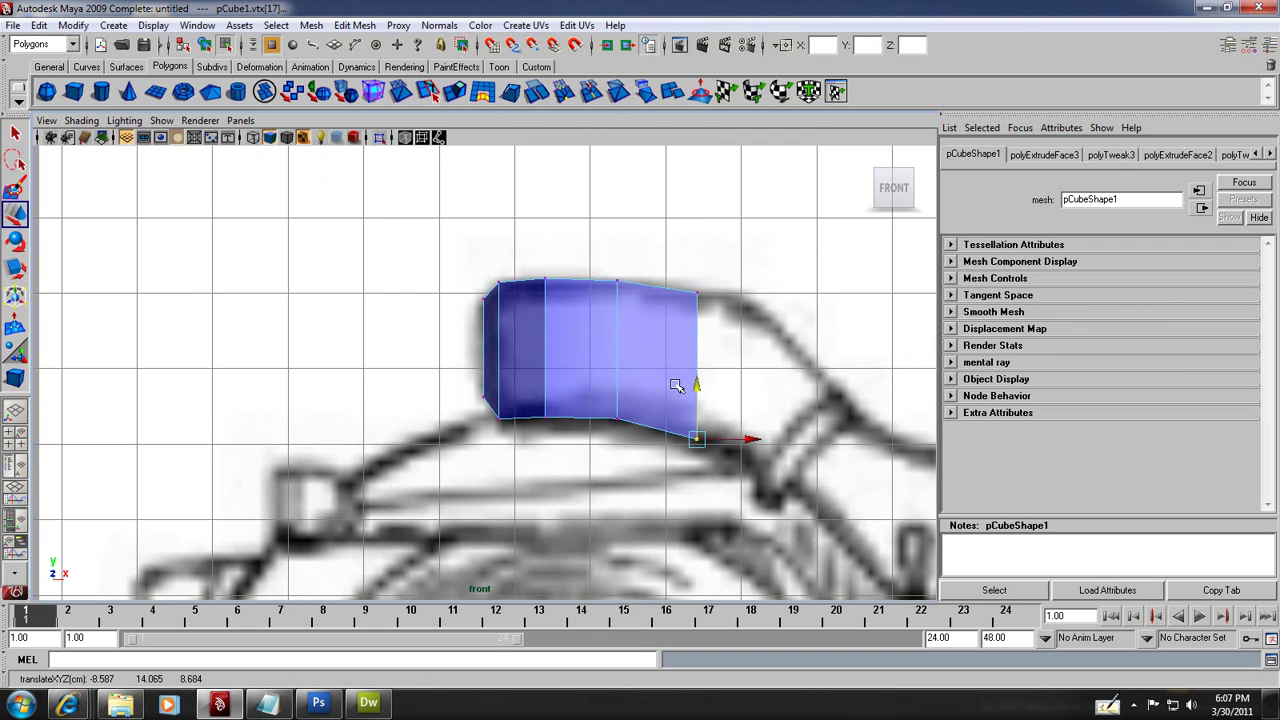
# Step: Extrude the seat's front-facing face about 0.67 units forward in the top view and narrow its width slightly
pyautogui.press('space')
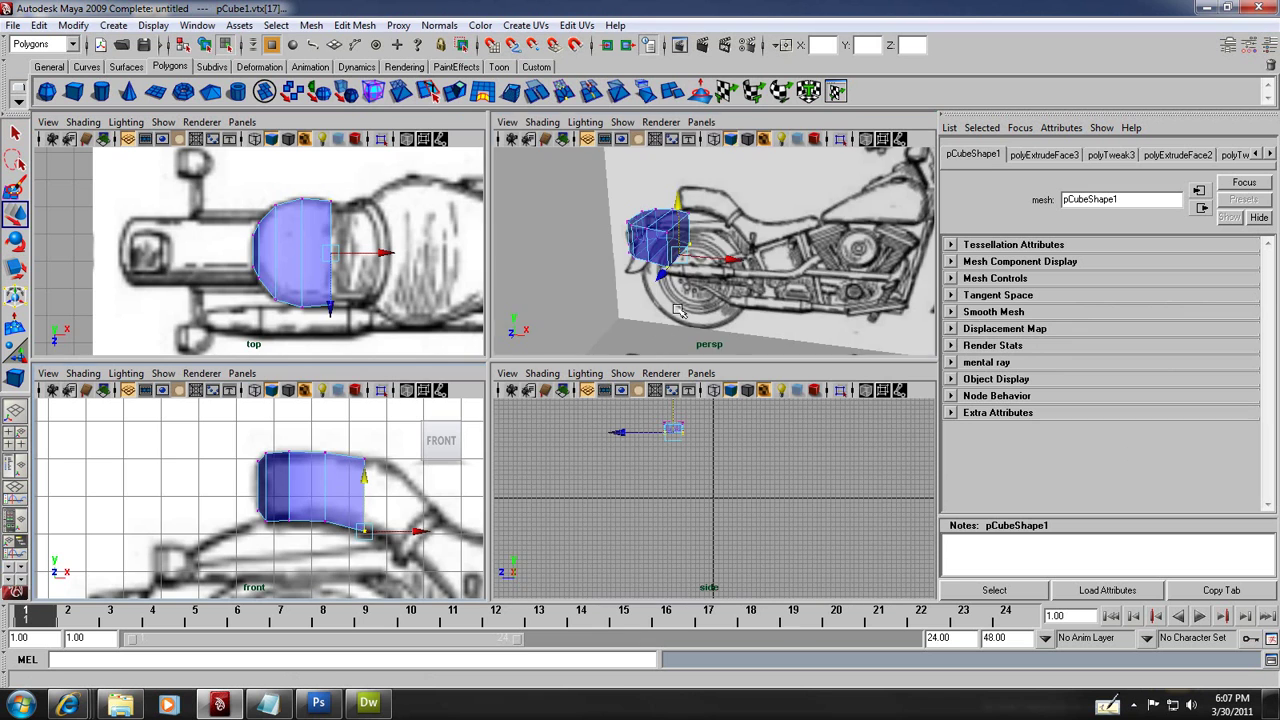
pyautogui.press('space')
pyautogui.keyDown('alt'); pyautogui.moveTo(612, 384); pyautogui.dragTo(405, 360); pyautogui.keyUp('alt')
pyautogui.moveTo(358, 340); pyautogui.dragTo(354, 376, button='right')
pyautogui.click(345, 362)
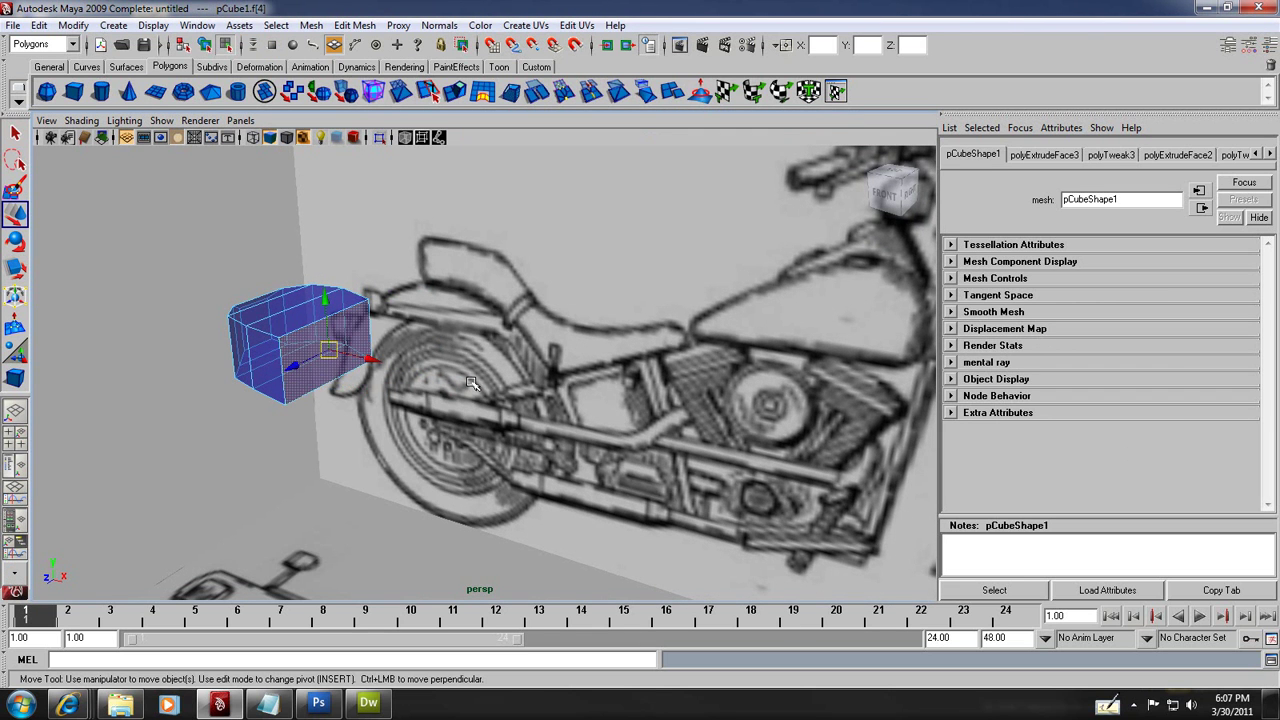
pyautogui.press('space')
pyautogui.moveTo(458, 375); pyautogui.dragTo(545, 374)
pyautogui.press('space')
pyautogui.press('space')
pyautogui.press('space')
pyautogui.click(354, 25)
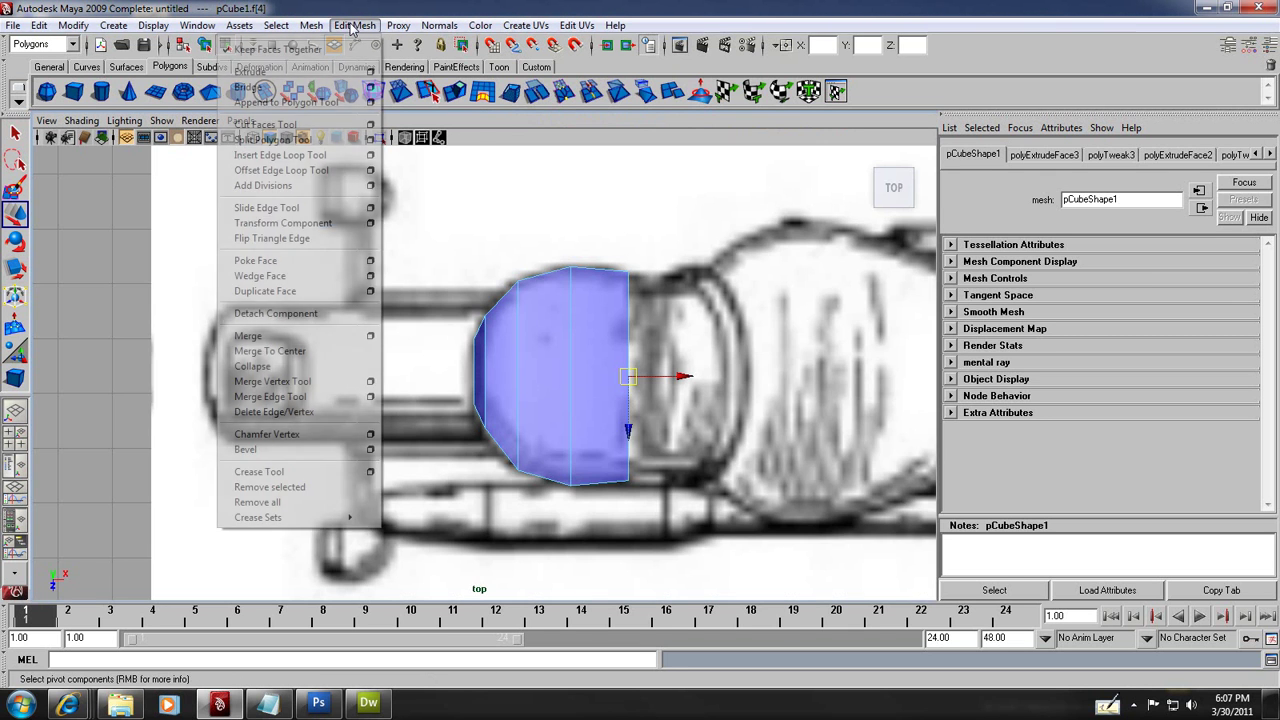
pyautogui.click(330, 72)
pyautogui.moveTo(678, 377); pyautogui.dragTo(719, 383)
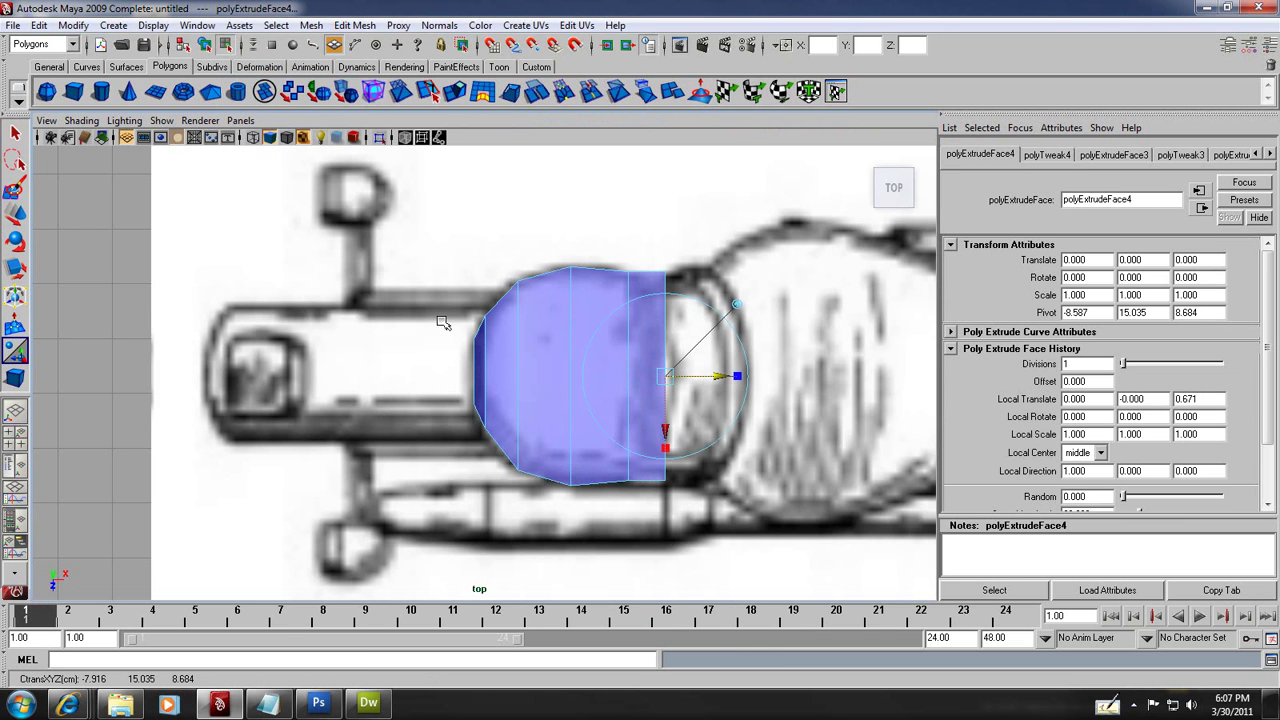
pyautogui.click(15, 268)
pyautogui.moveTo(665, 305); pyautogui.dragTo(668, 315)
# Step: In the front view, lower the new frontmost upper vertices and fine-tune the upper vertices just behind to follow the reference outline
pyautogui.press('space')
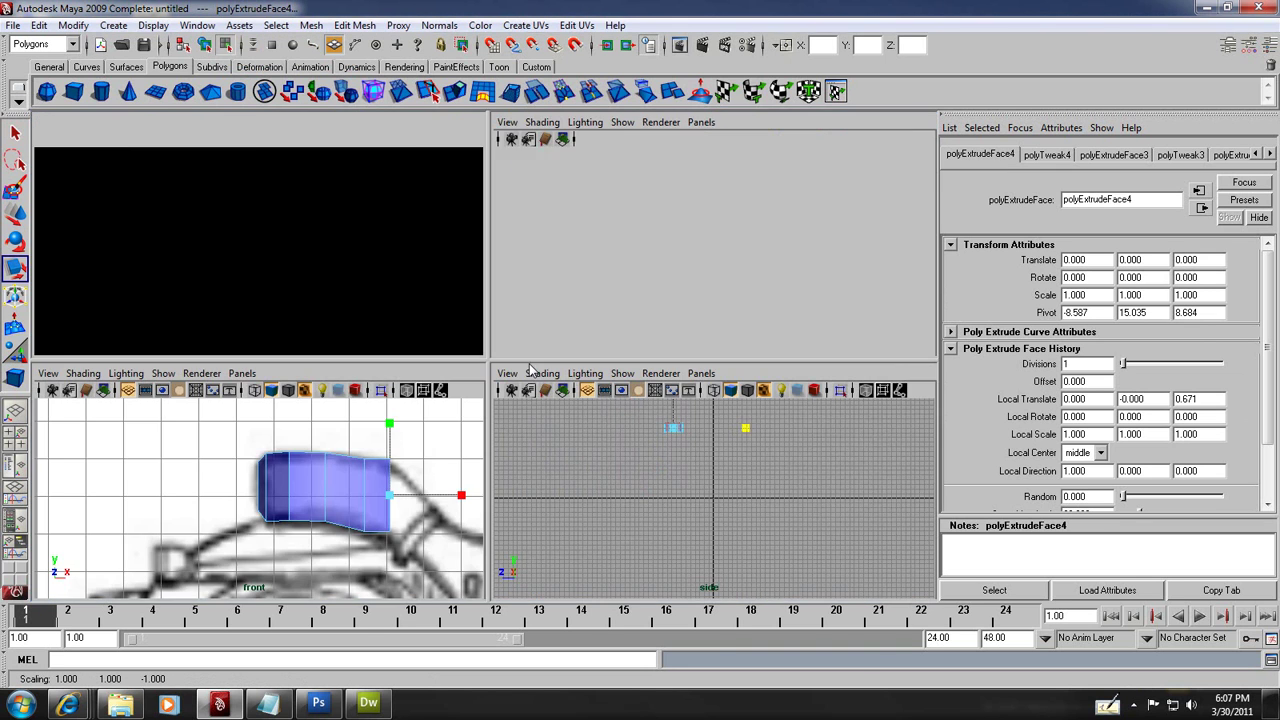
pyautogui.press('space')
pyautogui.keyDown('alt'); pyautogui.moveTo(643, 436); pyautogui.dragTo(519, 417, button='middle'); pyautogui.keyUp('alt')
pyautogui.moveTo(490, 333); pyautogui.dragTo(463, 334, button='right')
pyautogui.moveTo(662, 243); pyautogui.dragTo(612, 296)
pyautogui.click(16, 214)
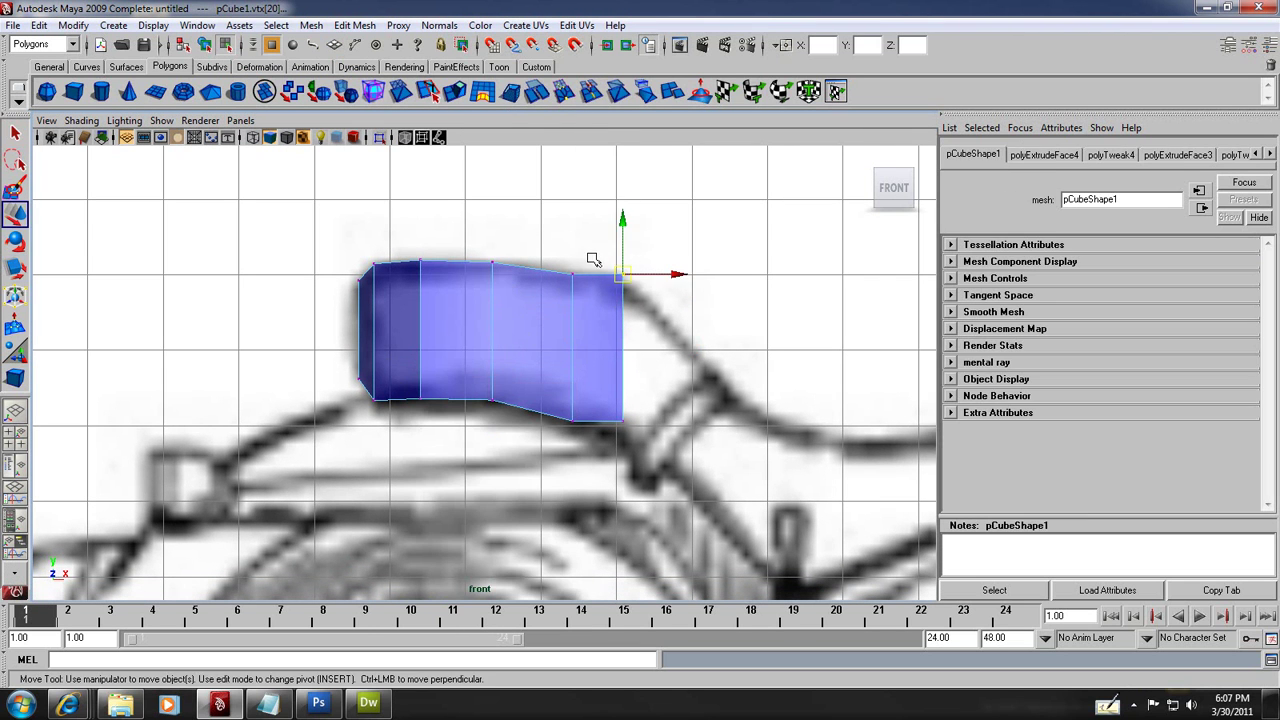
pyautogui.moveTo(622, 220); pyautogui.dragTo(622, 234)
pyautogui.moveTo(557, 285); pyautogui.dragTo(575, 244)
pyautogui.moveTo(638, 298); pyautogui.dragTo(624, 261)
pyautogui.moveTo(551, 291); pyautogui.dragTo(572, 256)
# Step: Lower the frontmost bottom vertices to Y about 13.76 along the reference's lower seat outline
pyautogui.moveTo(634, 403); pyautogui.dragTo(610, 438)
pyautogui.moveTo(623, 366); pyautogui.dragTo(622, 393)
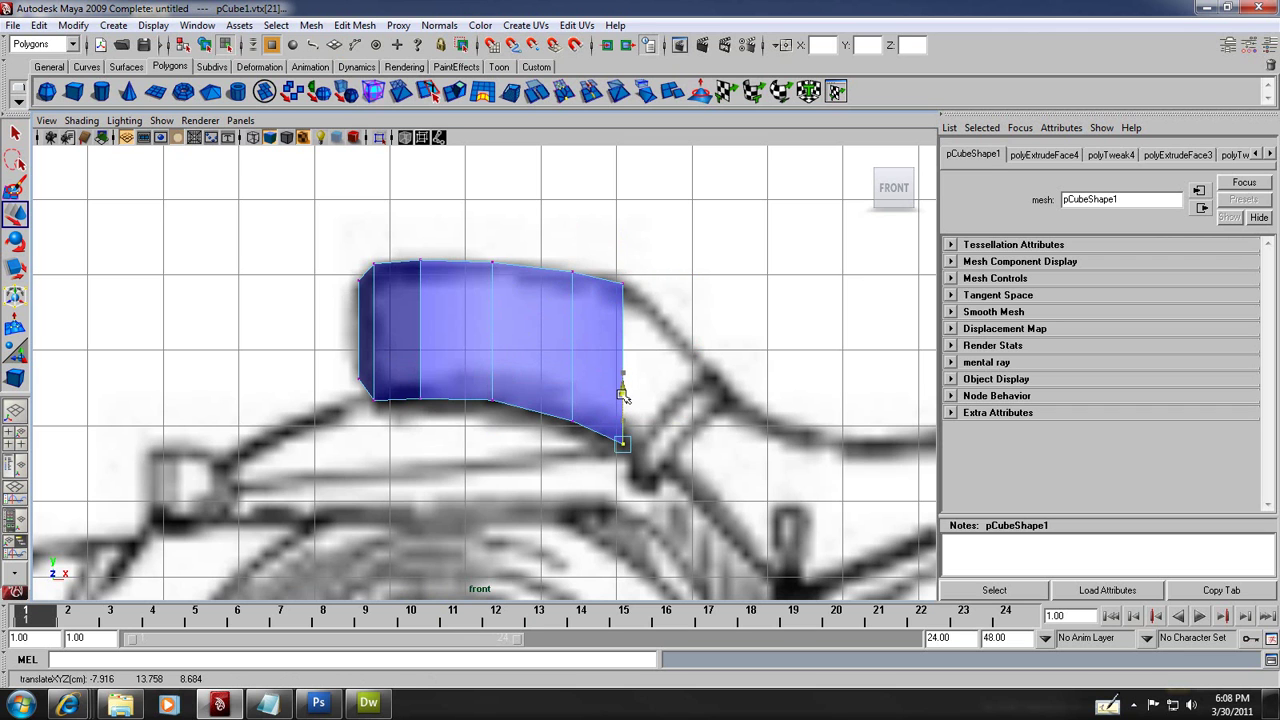
pyautogui.press('space')
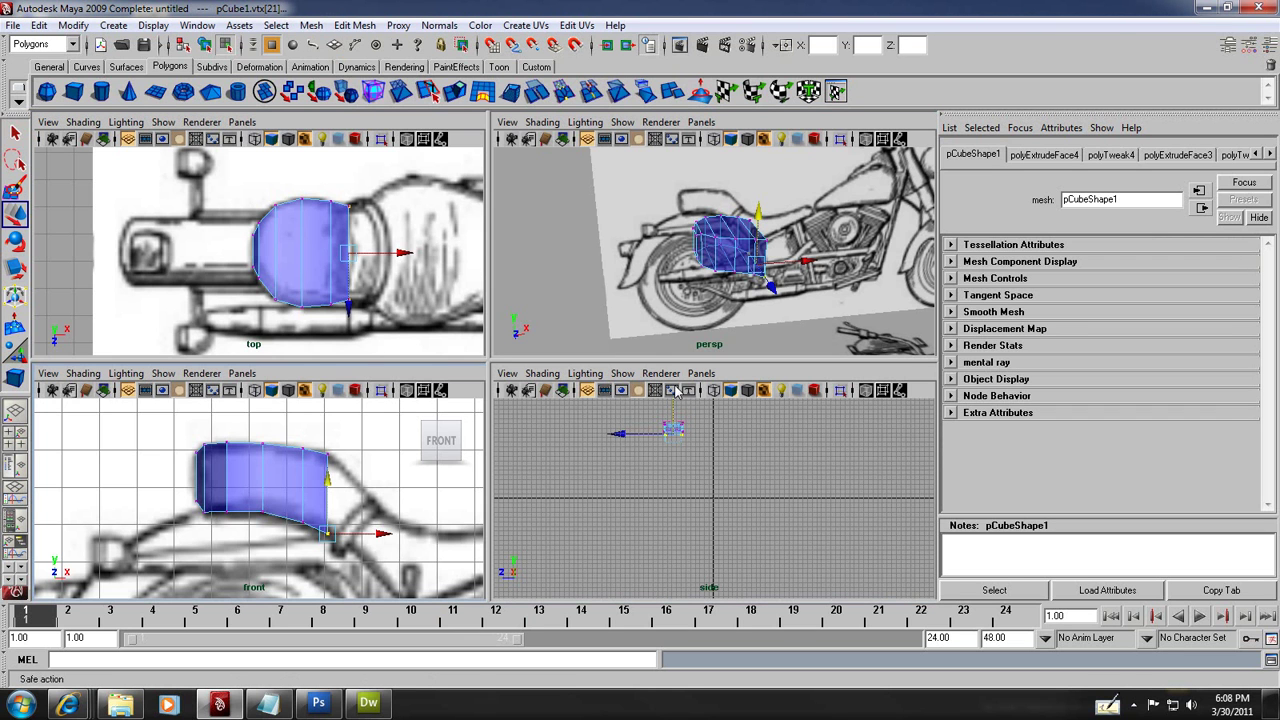
pyautogui.press('space')
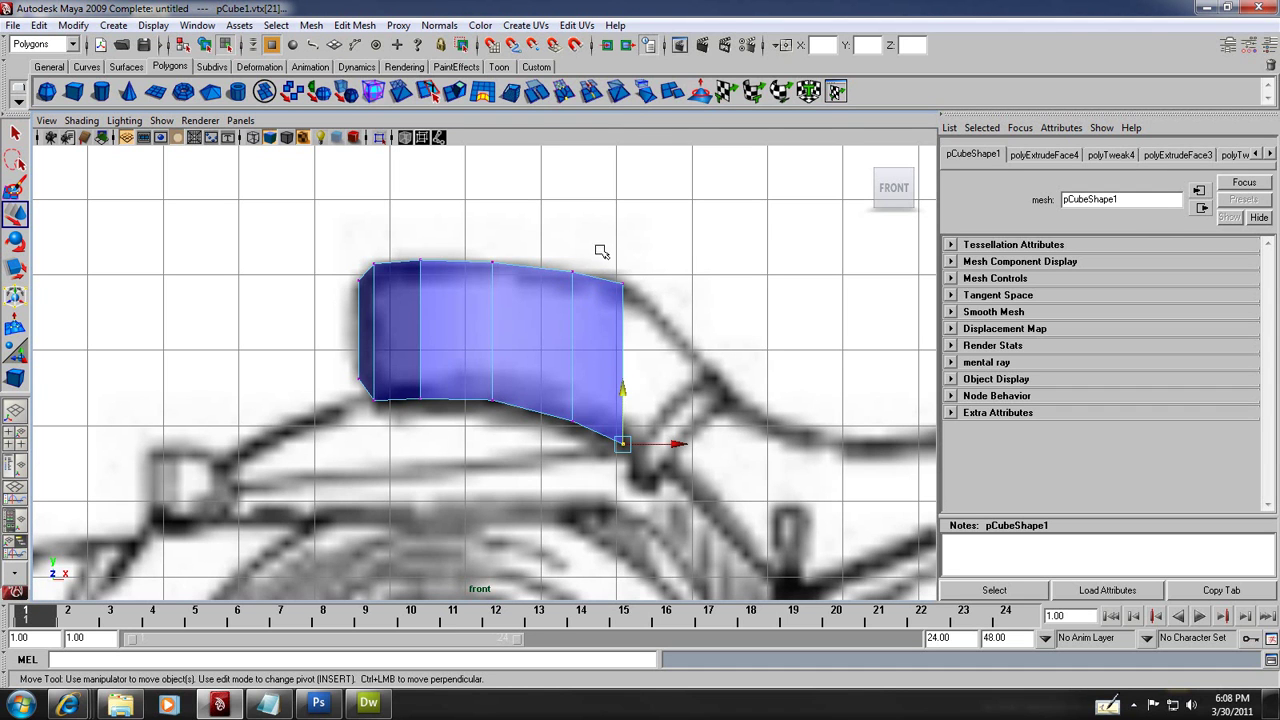
# Step: Select the vertical edge second from the seat's front end in the front view
pyautogui.moveTo(575, 300); pyautogui.dragTo(575, 268, button='right')
pyautogui.click(573, 326)
pyautogui.click(1137, 705)
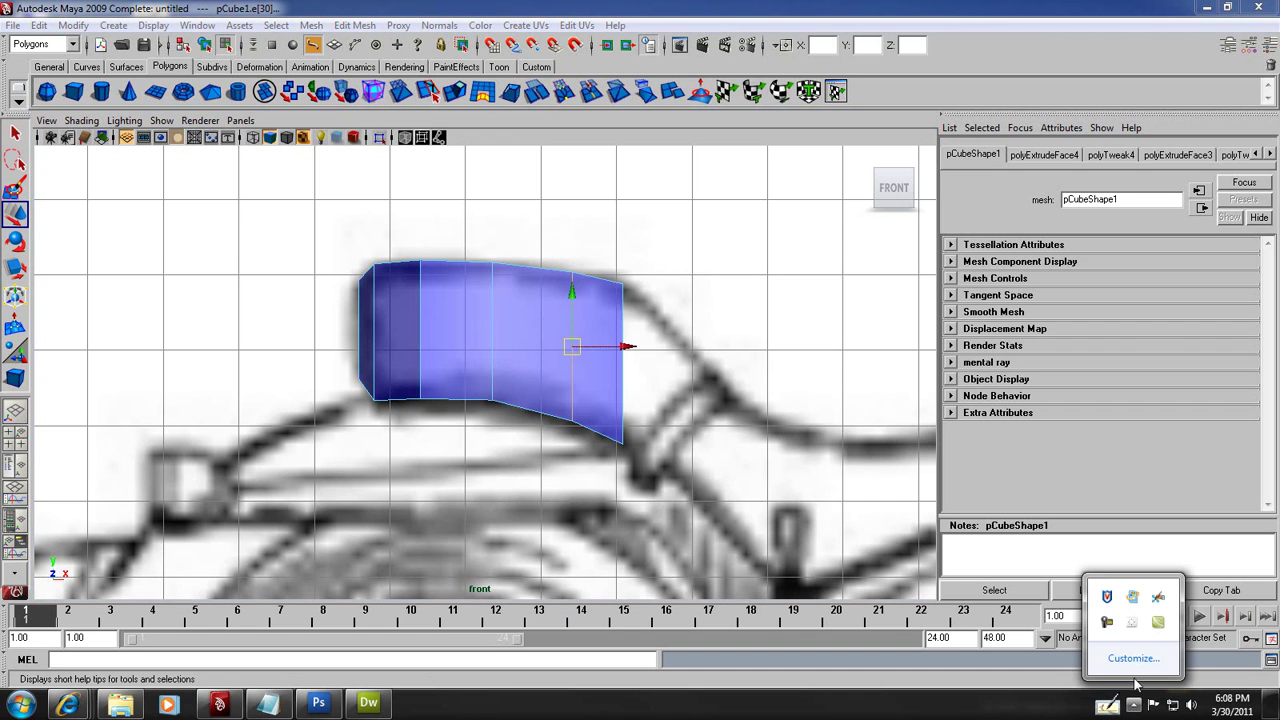
pyautogui.click(1106, 622)
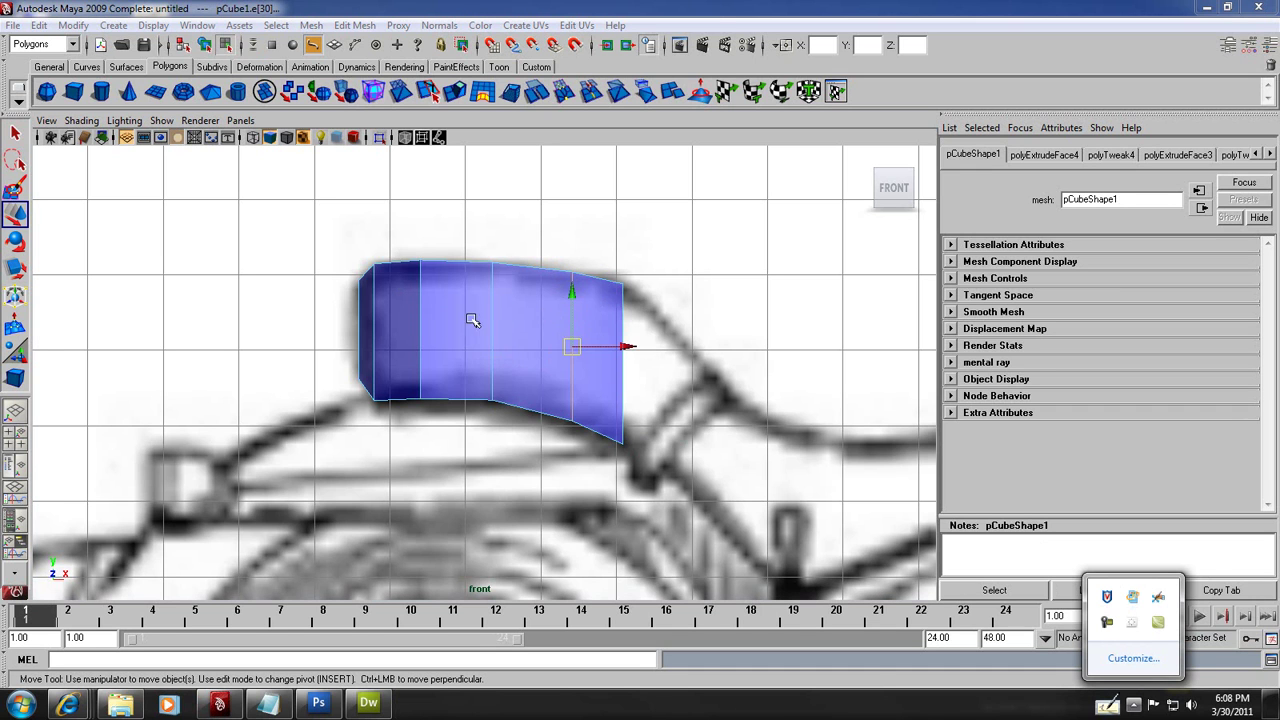
# Step: Rotate the vertical edge second from the seat's front end so its upper end tilts forward in the front view
pyautogui.click(578, 371)
pyautogui.click(16, 240)
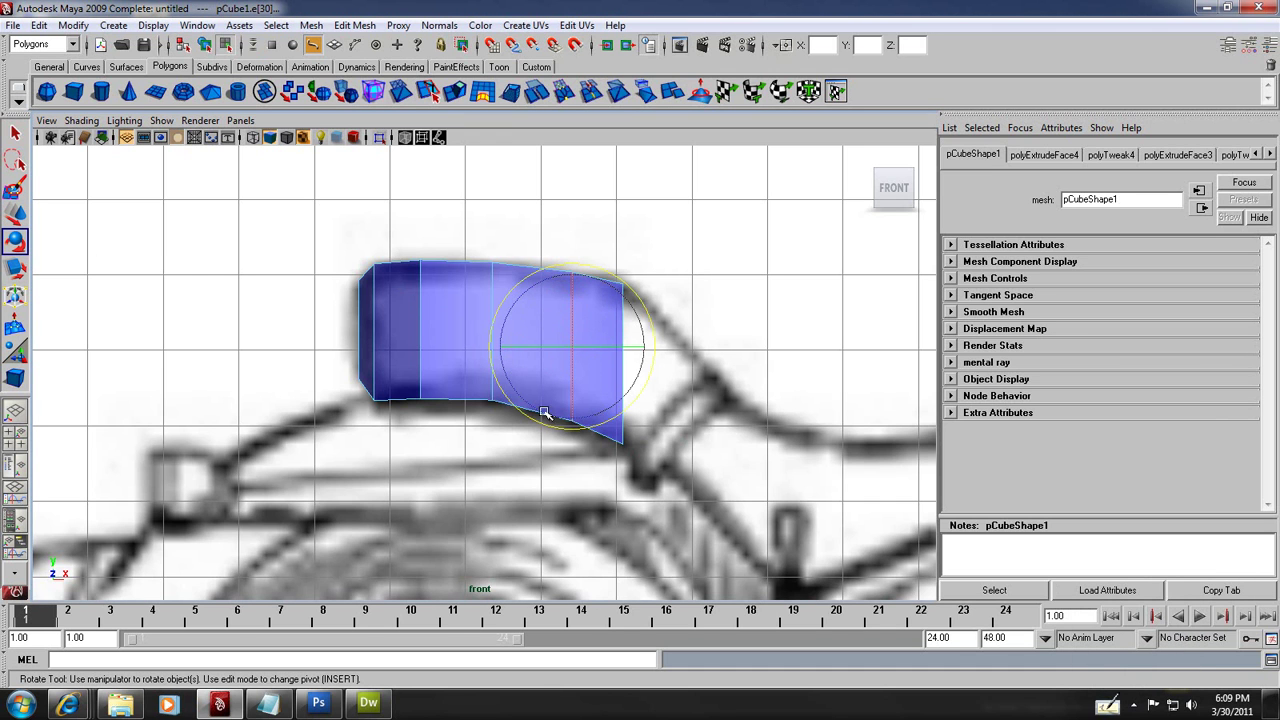
pyautogui.moveTo(521, 399); pyautogui.dragTo(514, 395)
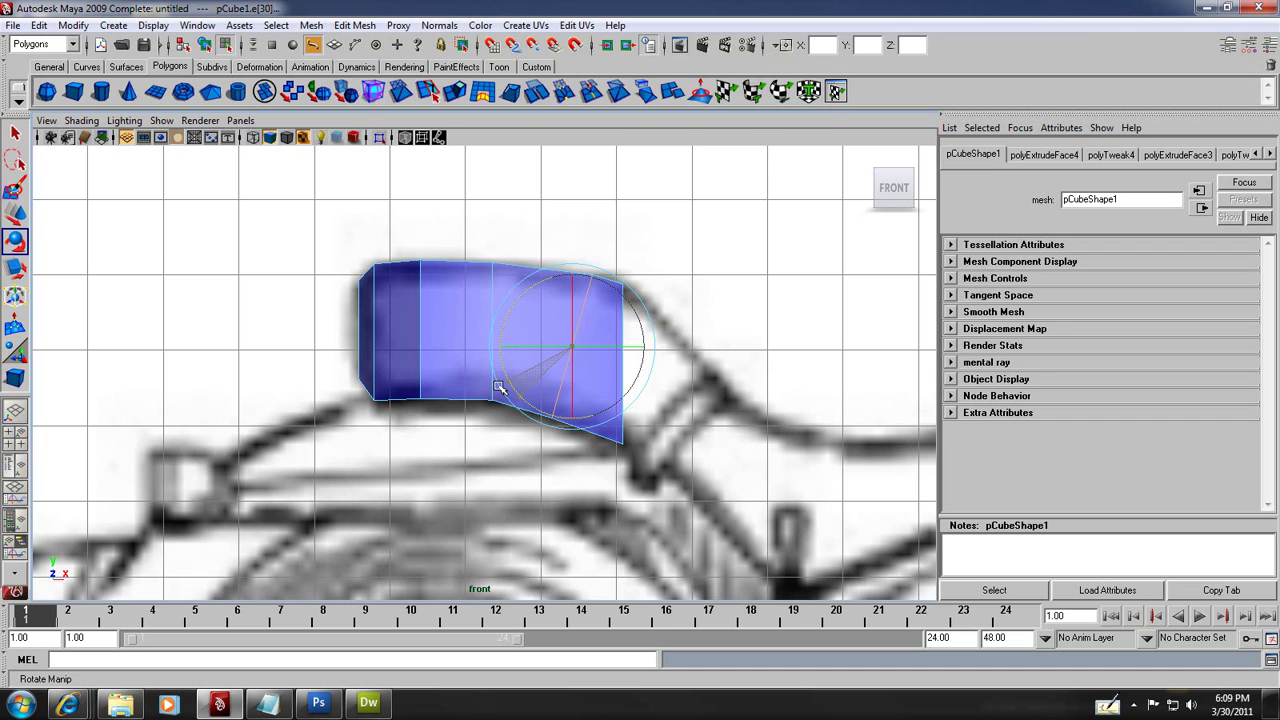